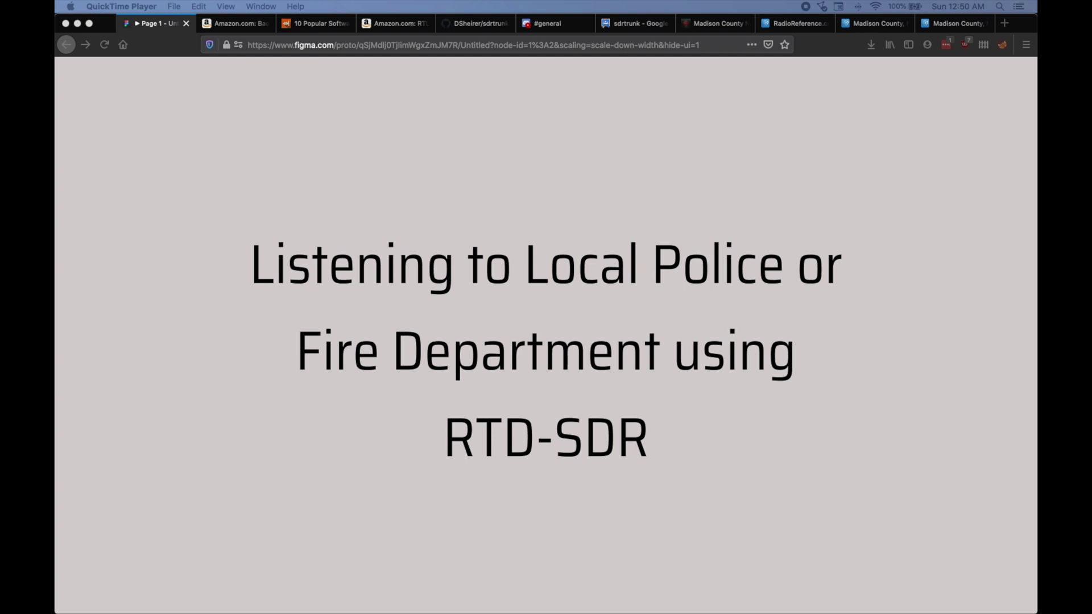
Switch to the Amazon listing for the BaoFeng UV-5R Dual Band Two Way Radio ($23.50).
left_click(234, 24)
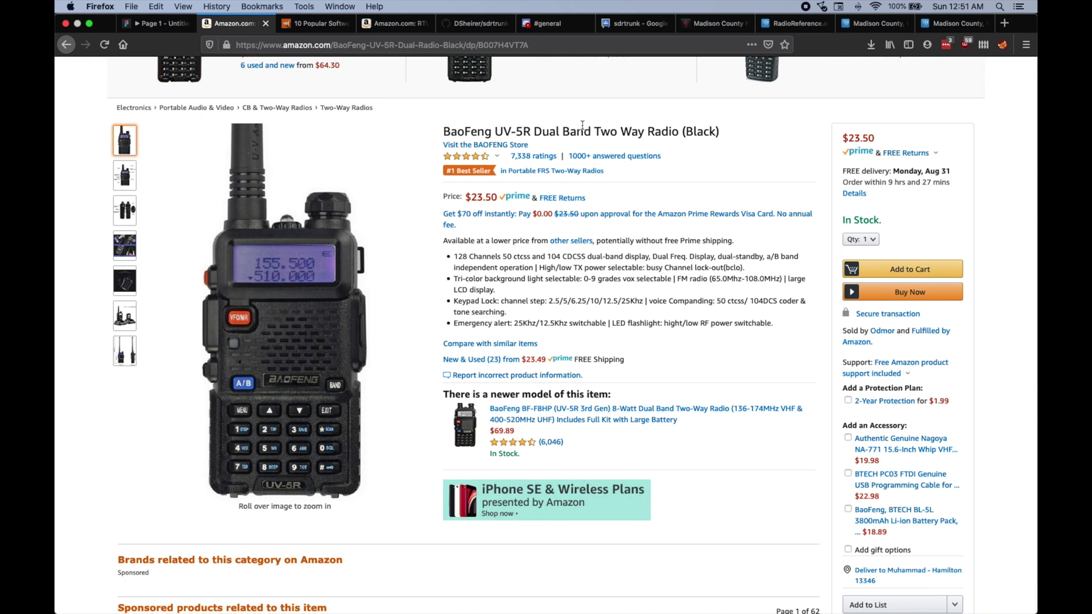
Scroll through the 10 popular SDRs blog article, then return to the RTL-SDR Blog V3 page and highlight its title.
left_click(318, 23)
scroll(114, 231, "up", 15)
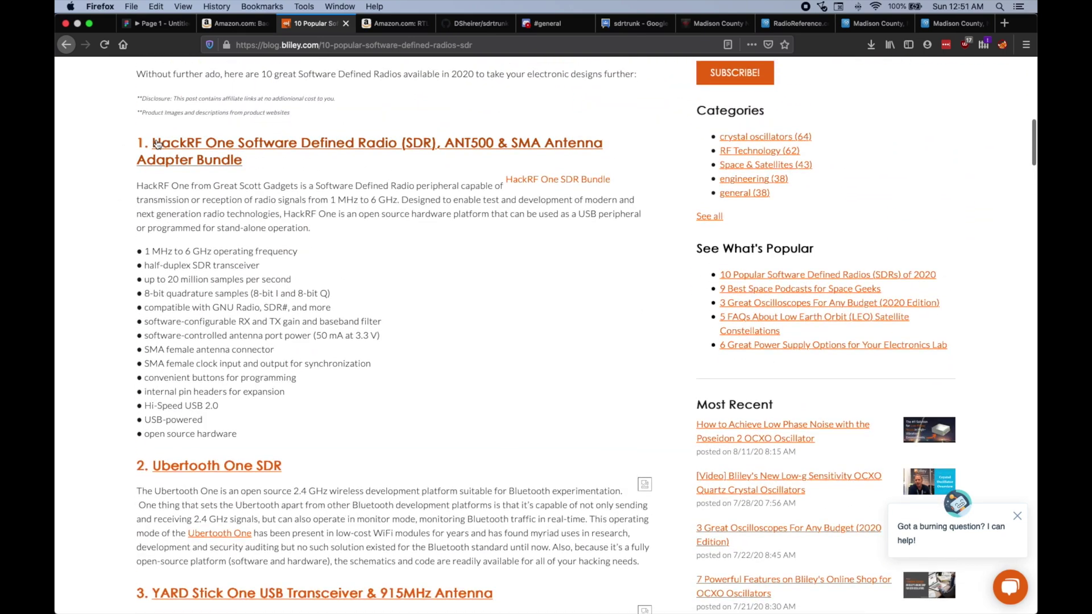
scroll(114, 175, "down", 5)
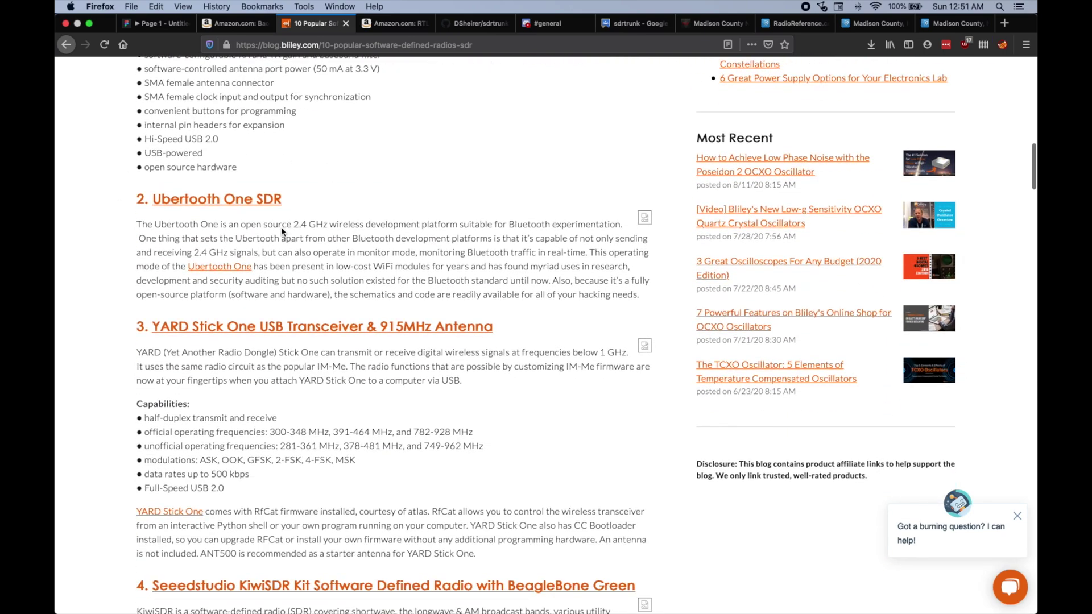
scroll(113, 284, "down", 6)
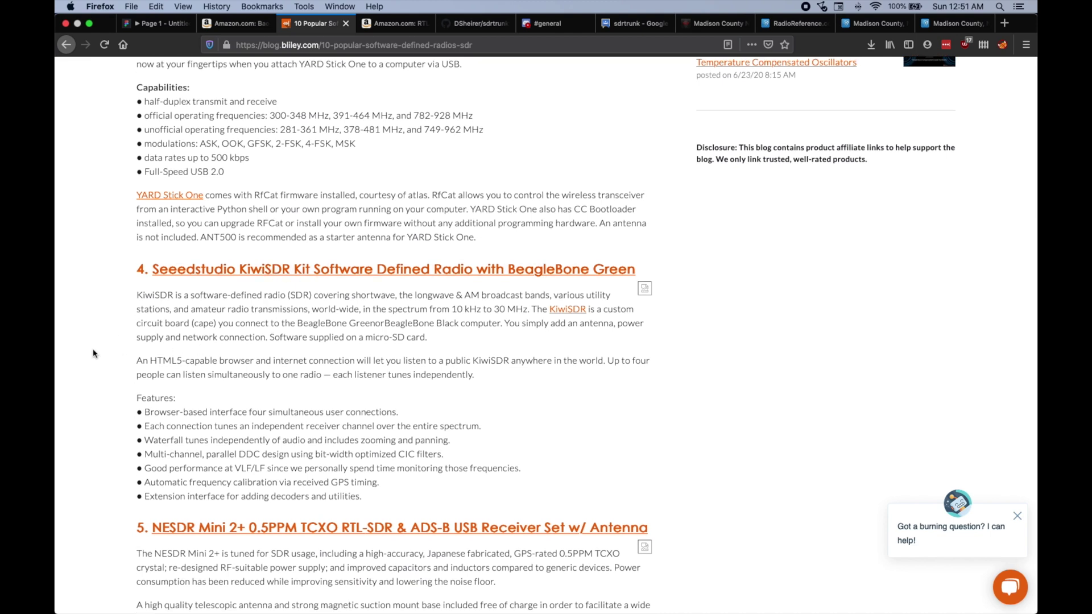
key("ctrl+Tab")
left_click_drag(515, 216, 578, 215)
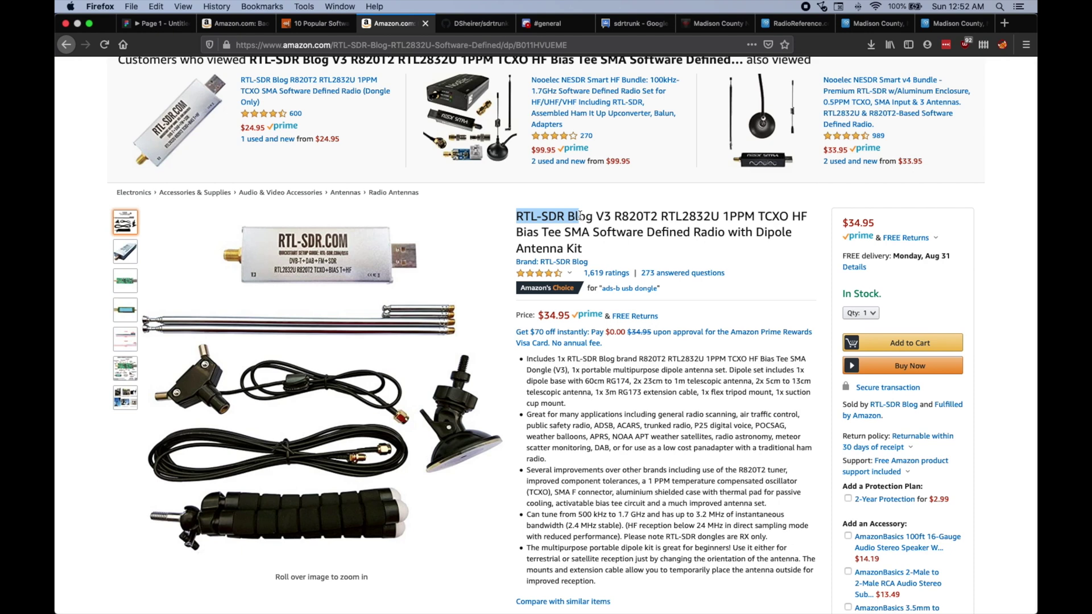
Highlight the RTL-SDR Blog V3 antenna kit title and its $24.95 and $34.95 prices, then go to the sdrtrunk GitHub page.
left_click(580, 216)
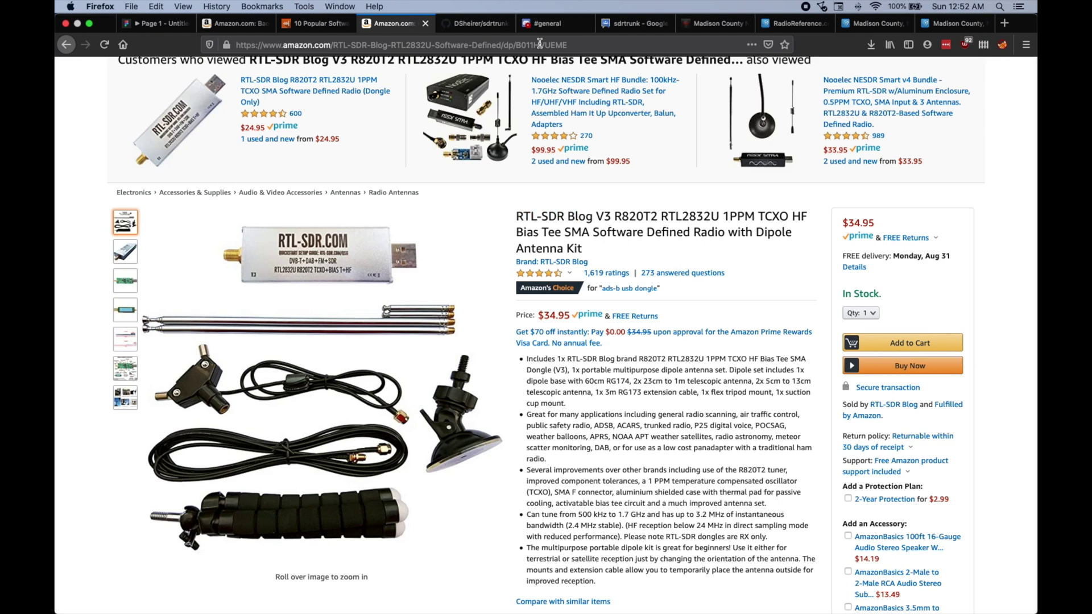
left_click(513, 45)
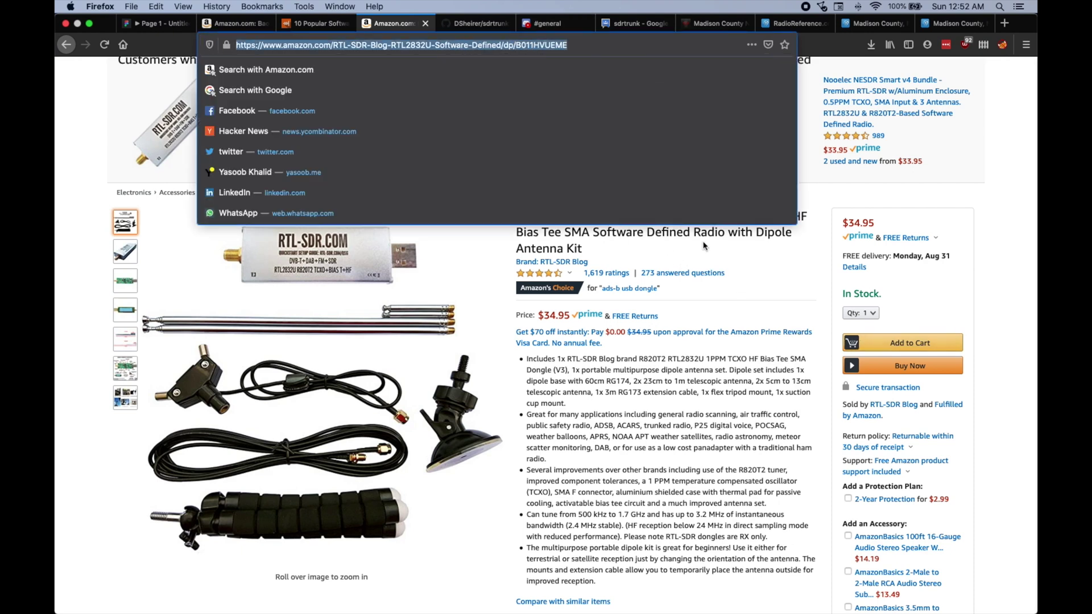
left_click(719, 252)
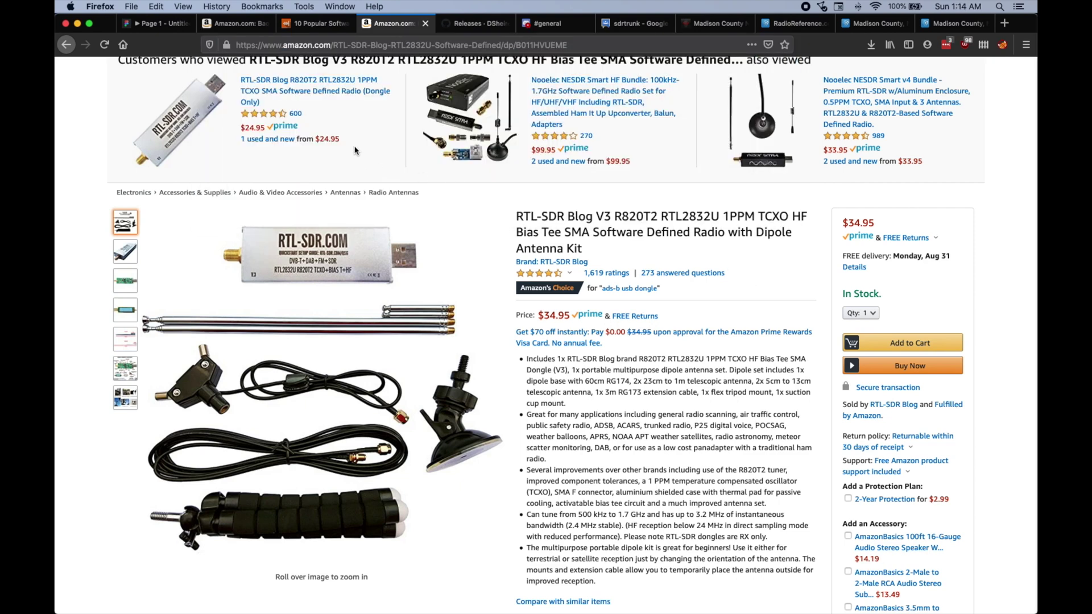
left_click_drag(344, 140, 315, 142)
left_click_drag(608, 252, 516, 223)
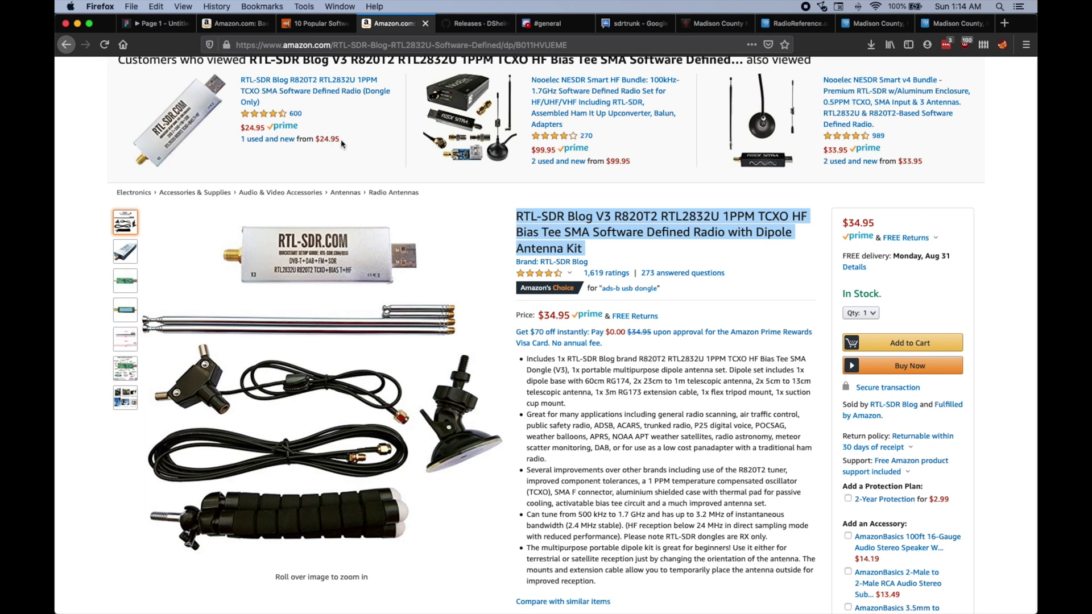
left_click_drag(341, 141, 316, 139)
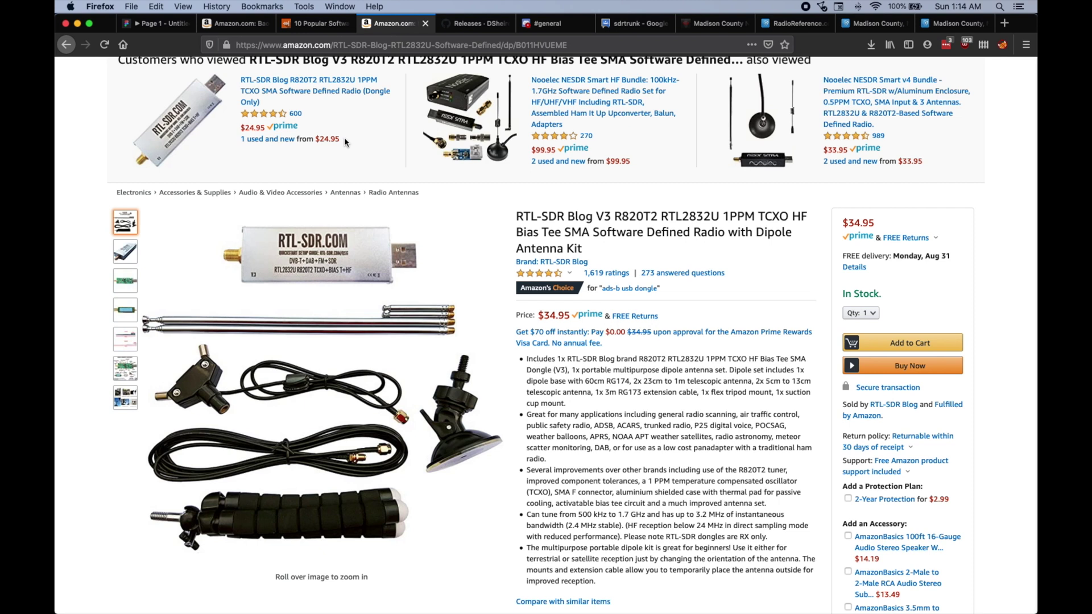
double_click(551, 314)
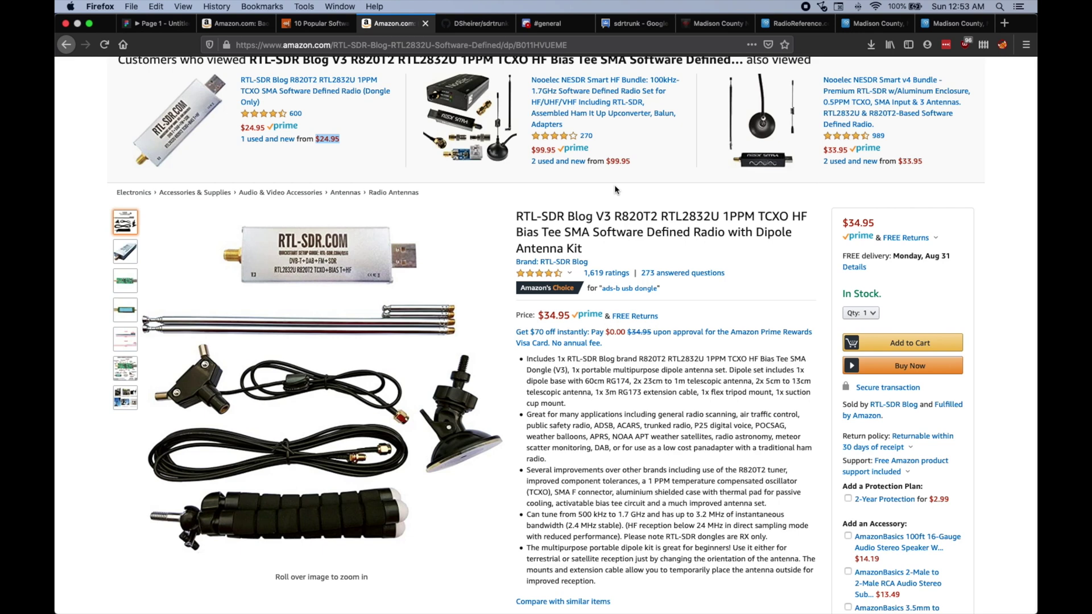
left_click(470, 26)
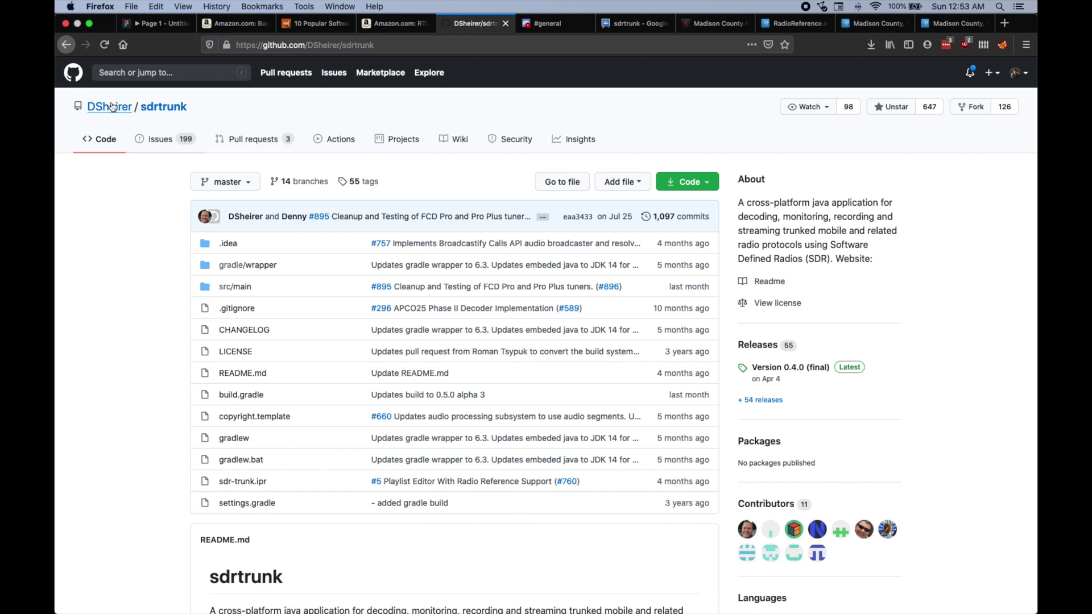
Save the 57.3 MB sdr-trunk-osx-x86_64-v0.5.0-alpha3.zip from the Version 0.5.0 Alpha 3 release assets.
mouse_move(110, 107)
left_click(756, 344)
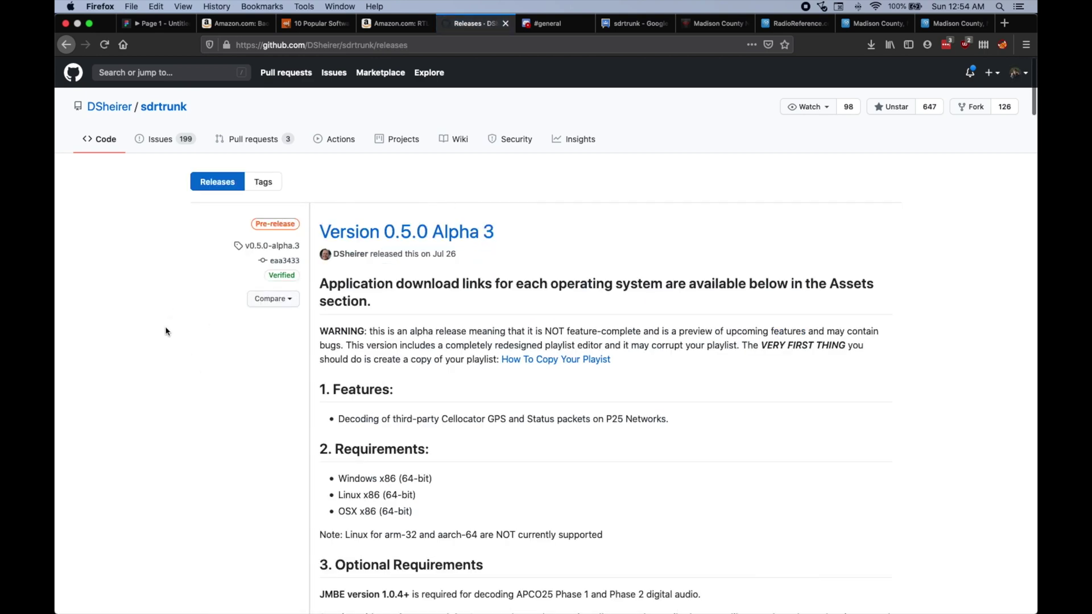
scroll(165, 328, "down", 2)
scroll(166, 328, "down", 13)
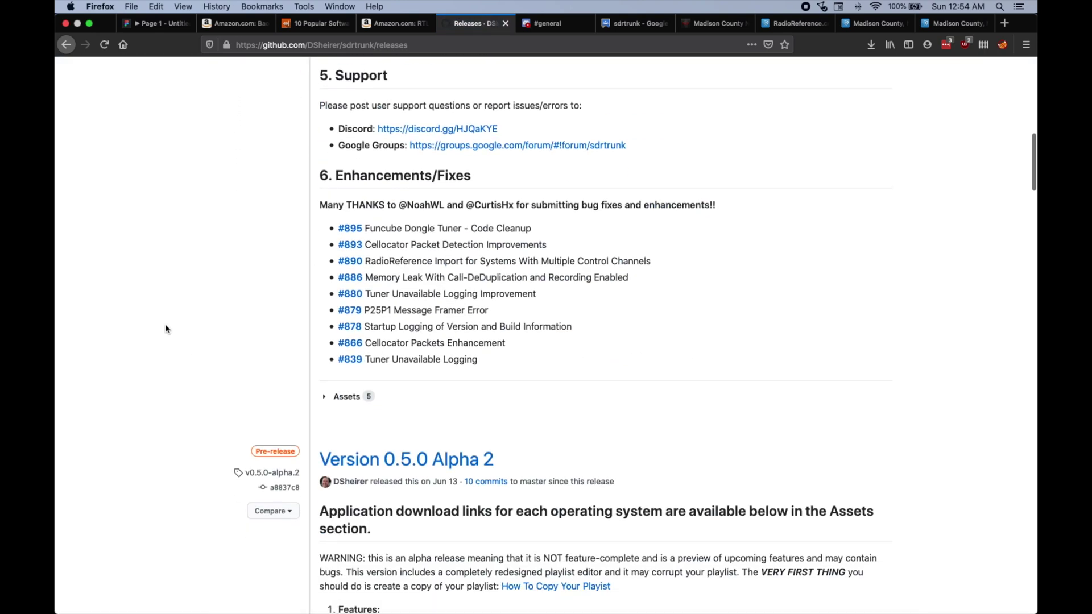
left_click(325, 282)
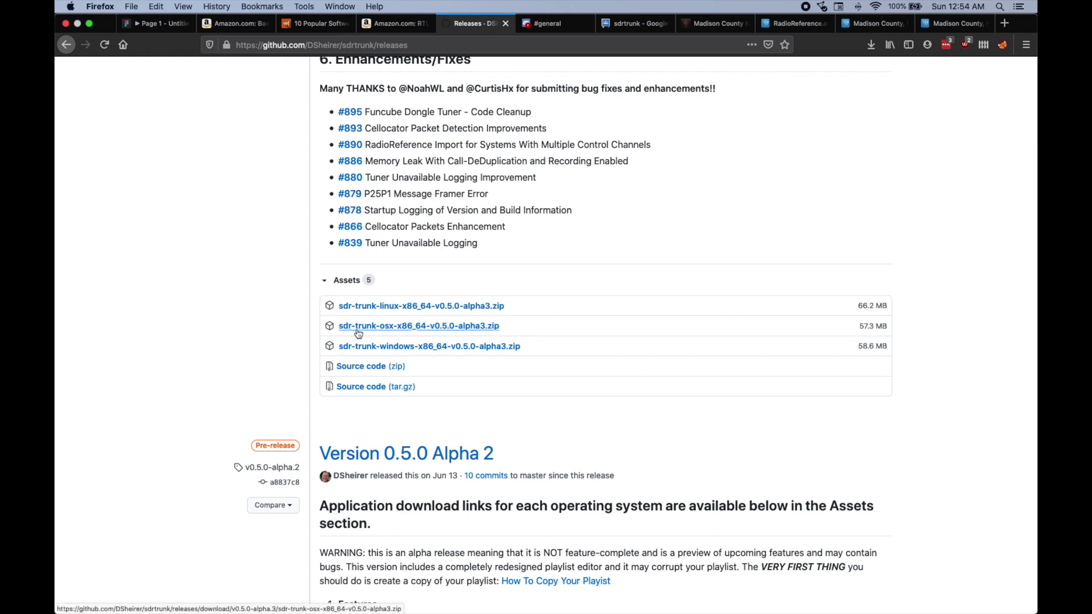
left_click(404, 331)
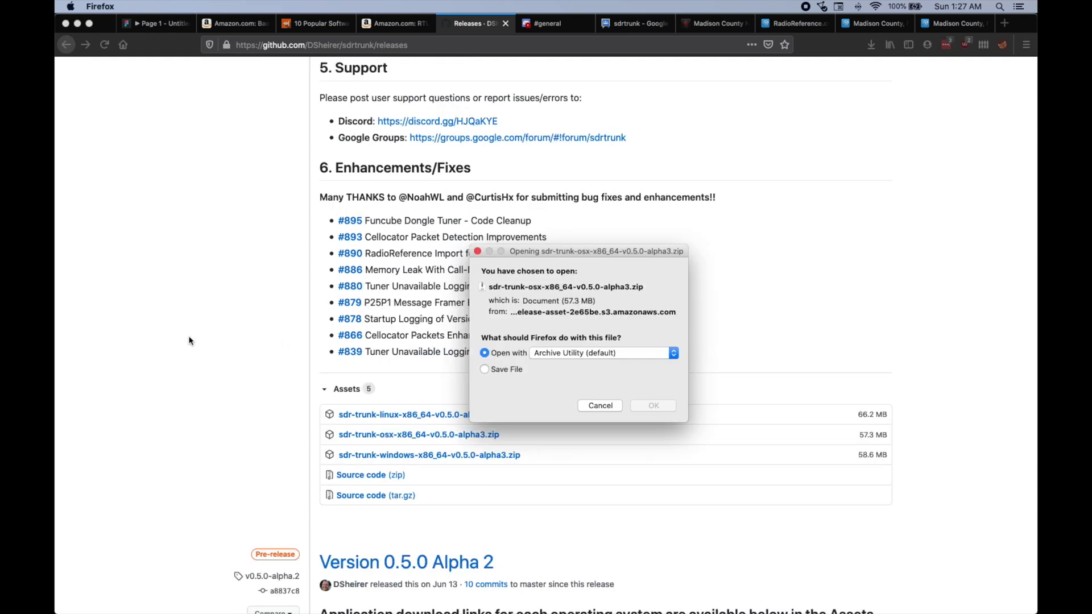
scroll(190, 340, "up", 10)
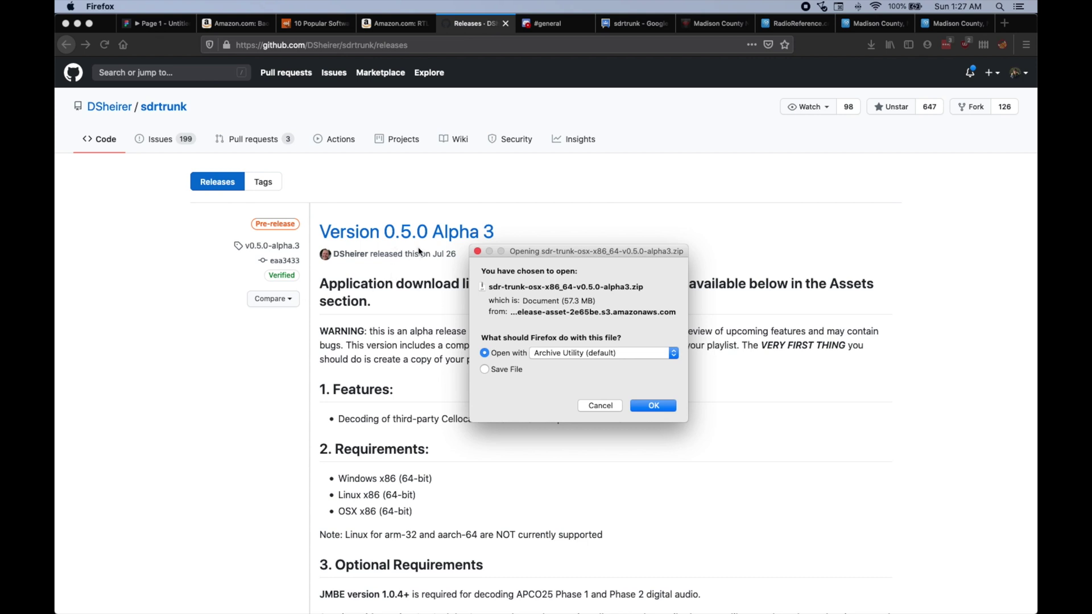
left_click(497, 370)
left_click(654, 405)
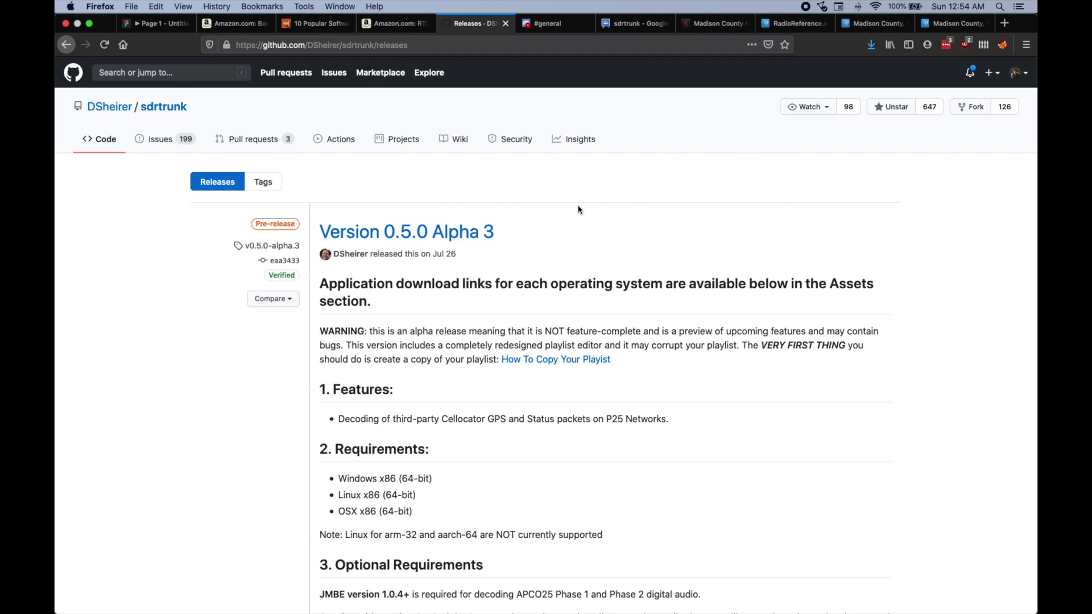
left_click(620, 24)
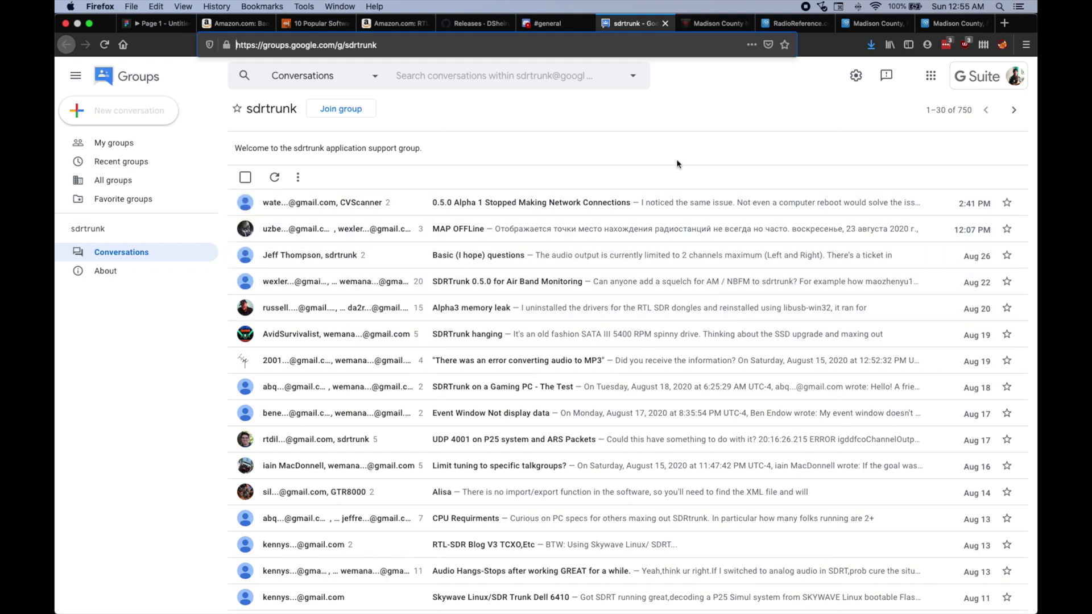
left_click(557, 21)
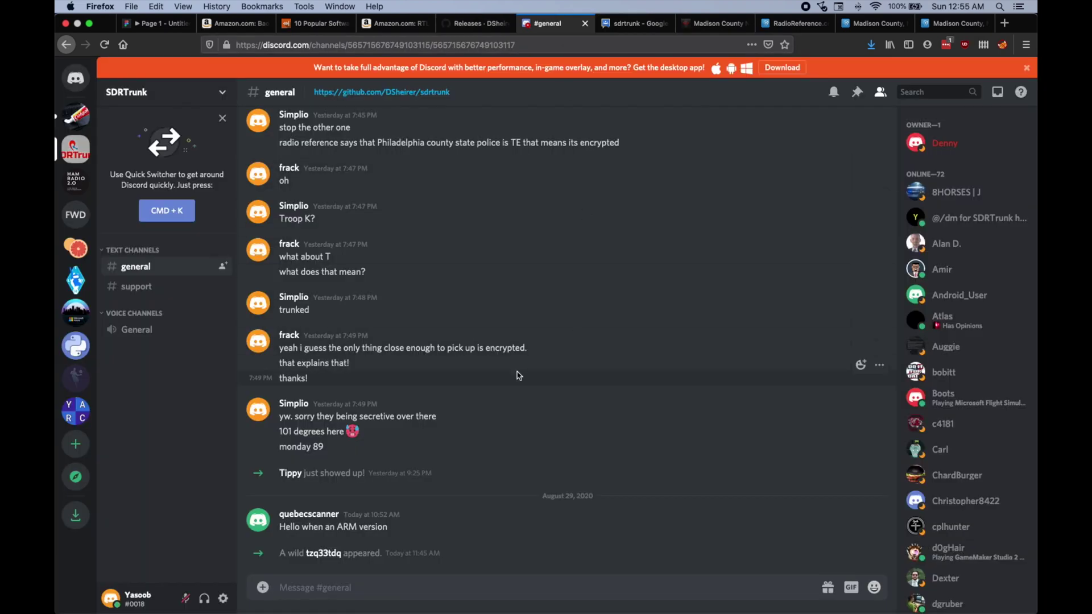
left_click(463, 28)
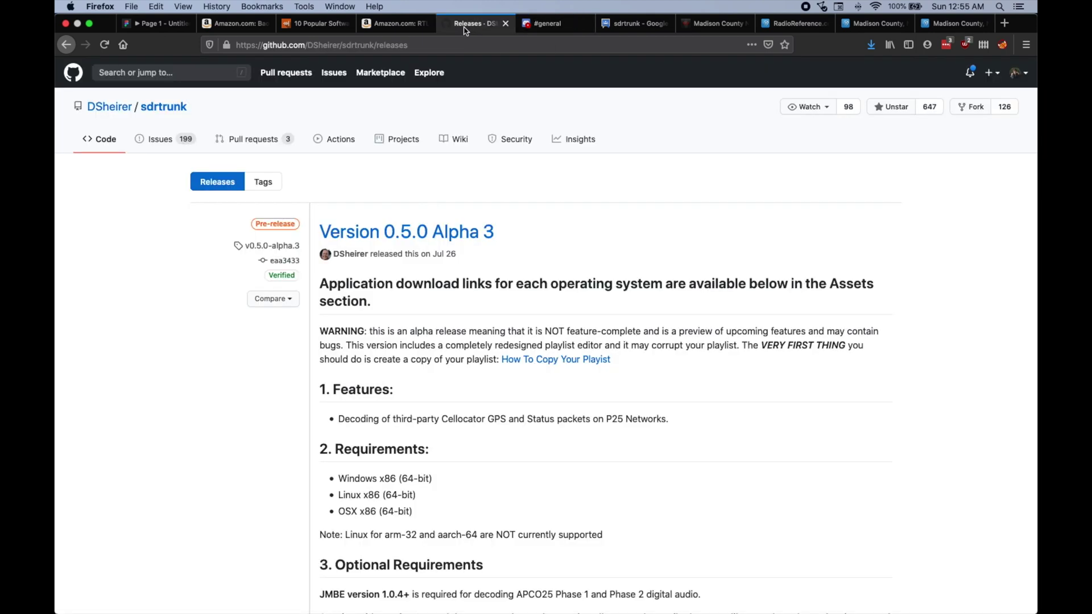
Open the downloaded sdrtrunk alpha3 zip and browse into the extracted folder's bin directory.
left_click(871, 48)
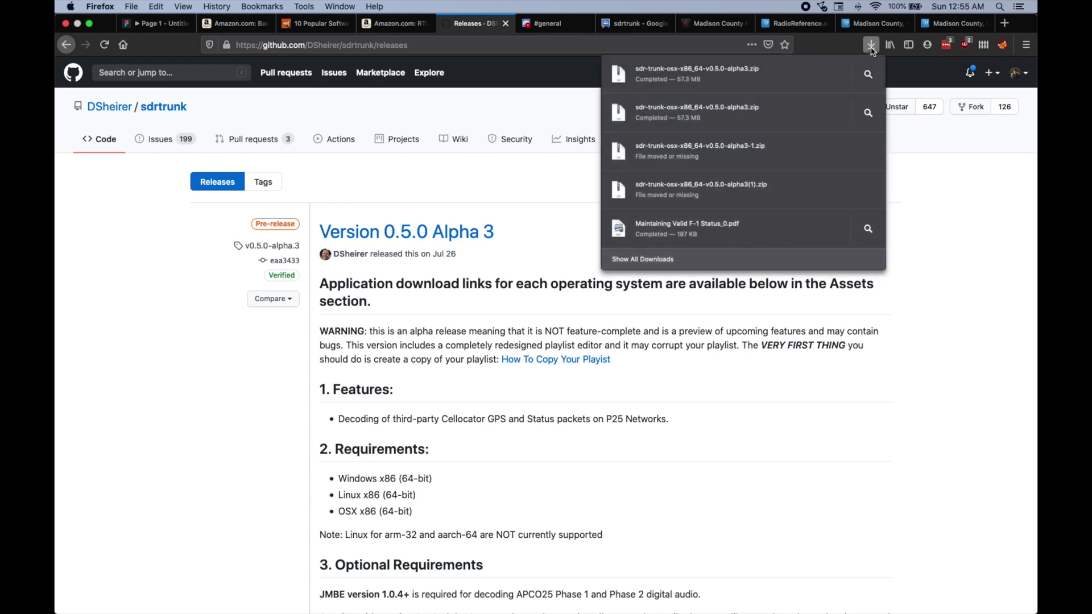
left_click(760, 82)
scroll(462, 227, "down", 10)
scroll(462, 226, "down", 5)
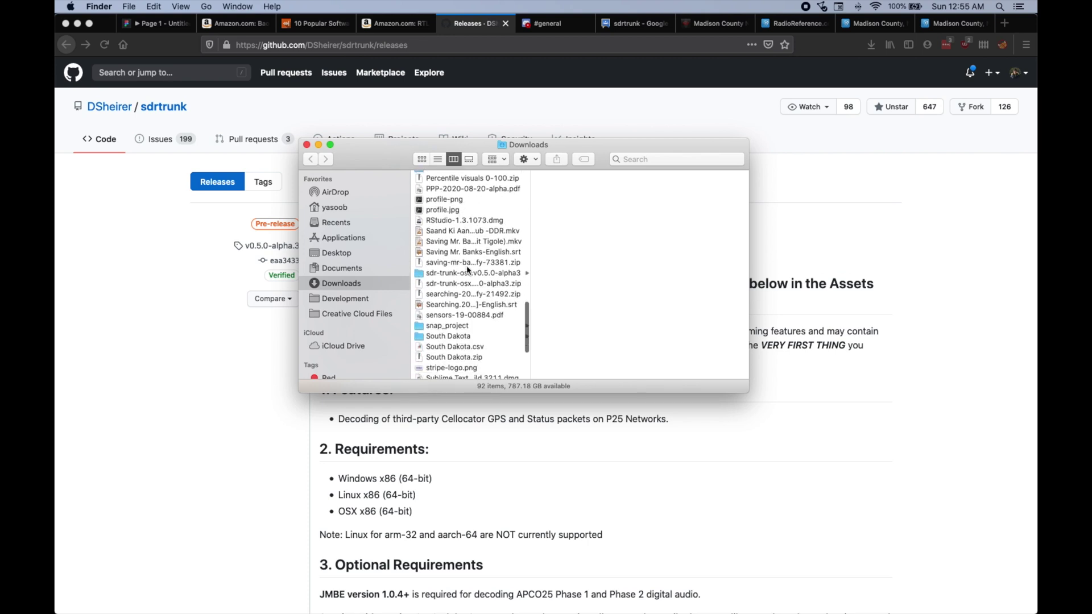
left_click(469, 274)
left_click(568, 176)
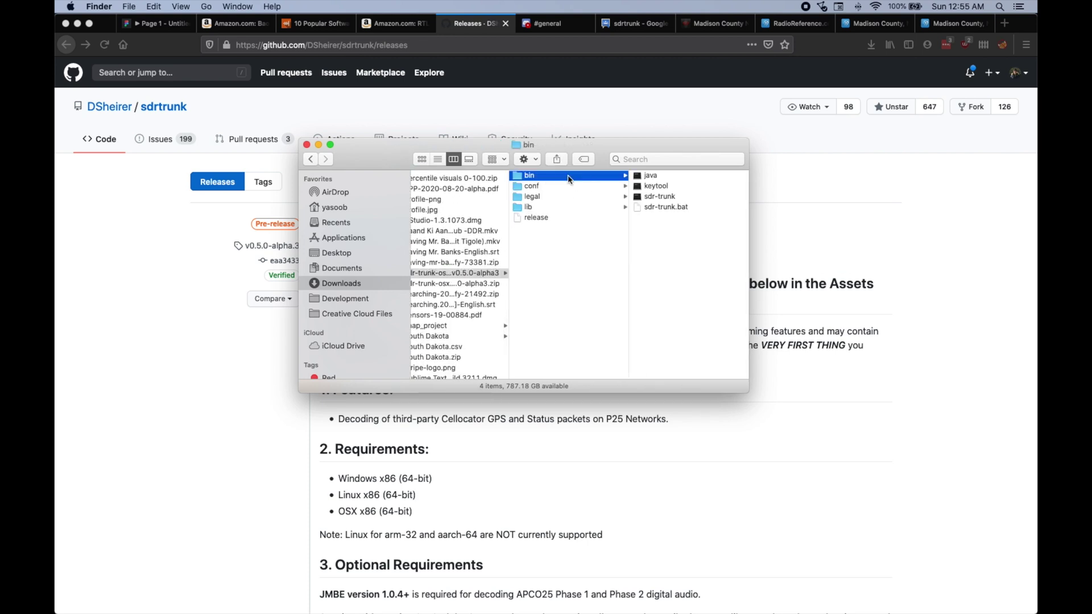
Launch sdr-trunk, confirm opening it, then cancel the 'java cannot be opened' warning.
double_click(657, 198)
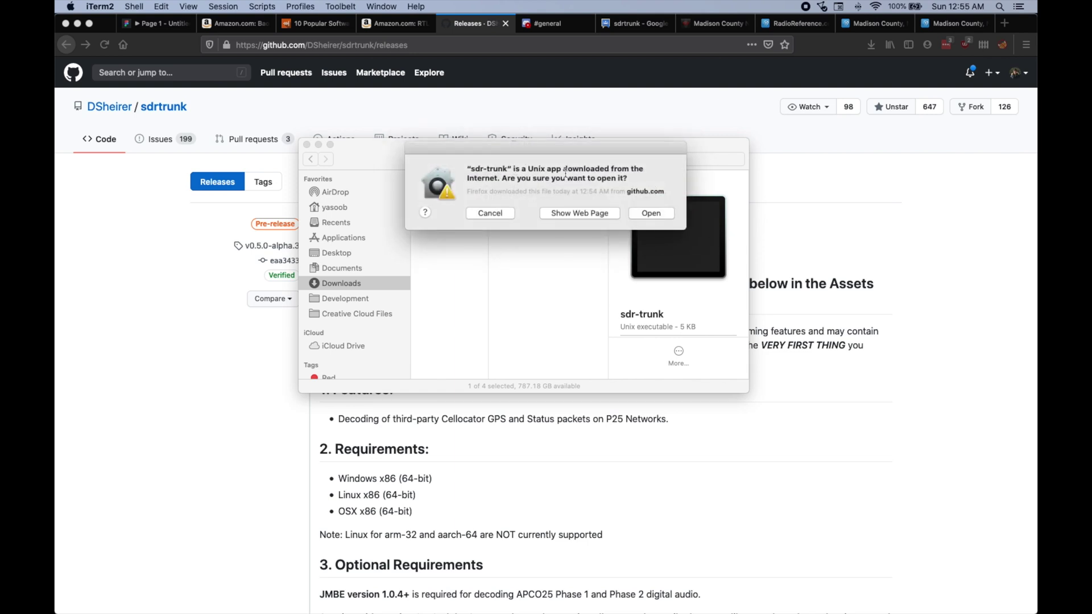
left_click(664, 216)
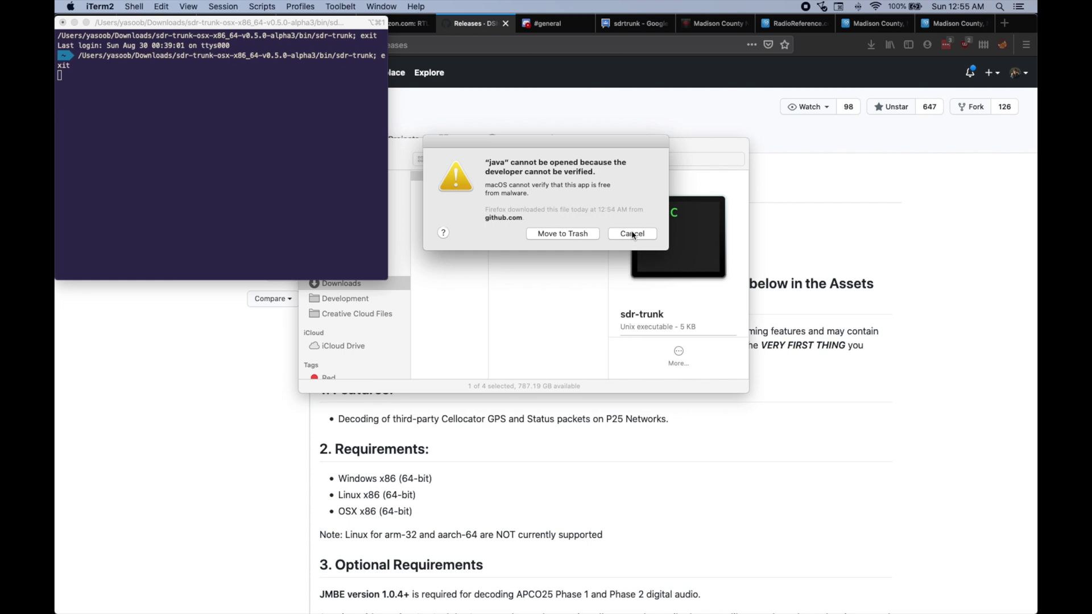
left_click(631, 234)
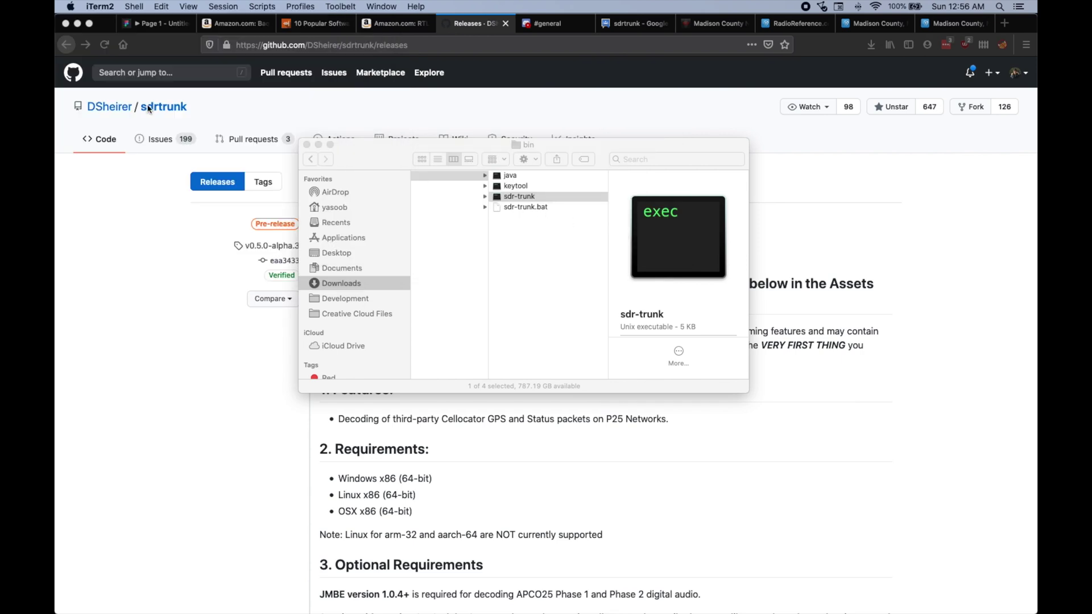
Allow java to run anyway under Security & Privacy in System Preferences, then close the window.
left_click(70, 6)
left_click(93, 37)
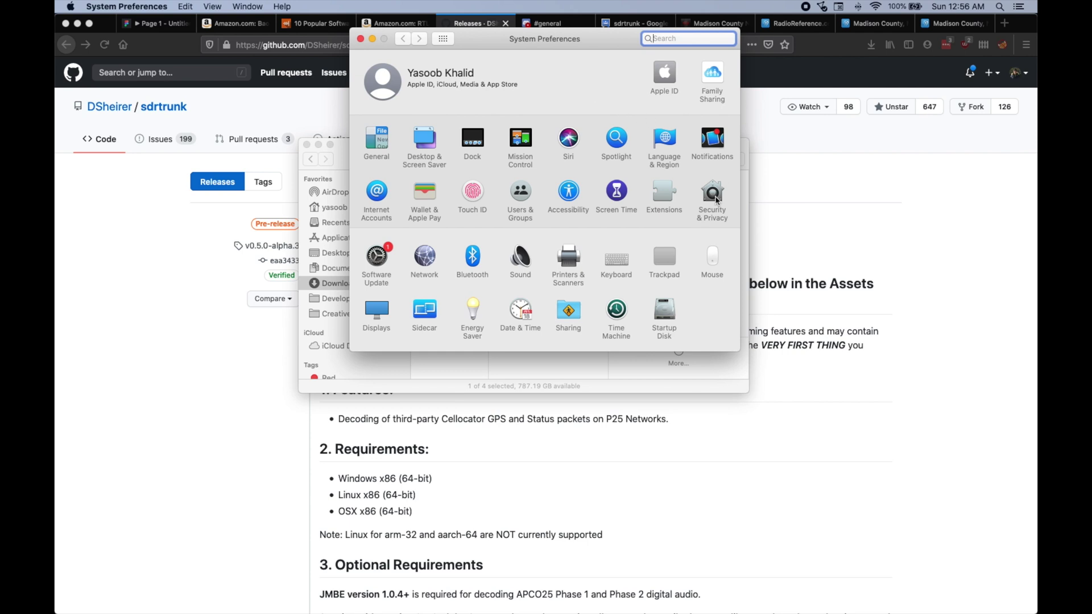
left_click(714, 196)
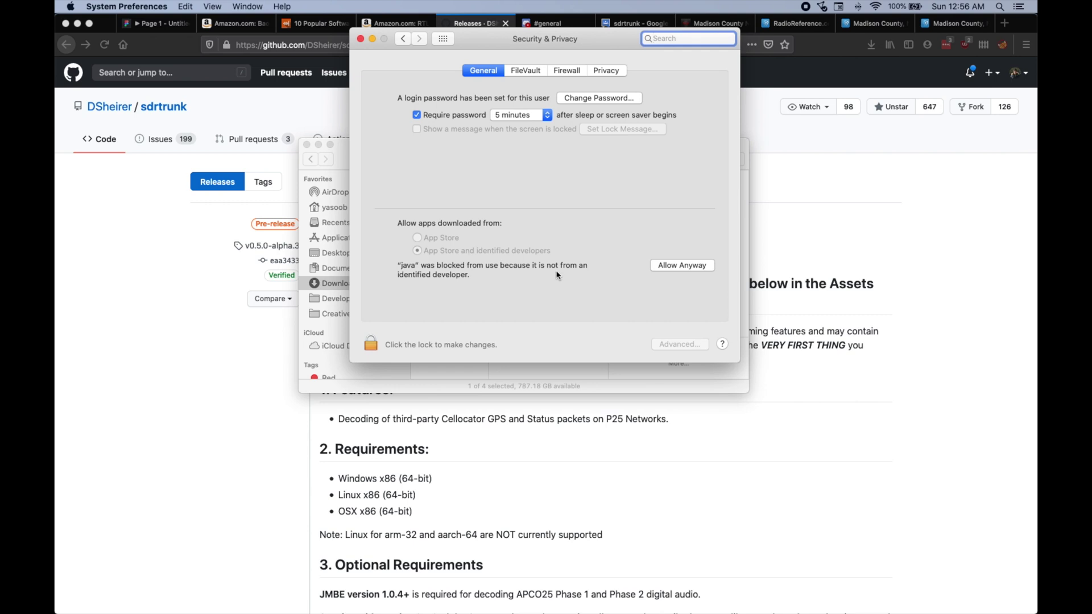
left_click(685, 265)
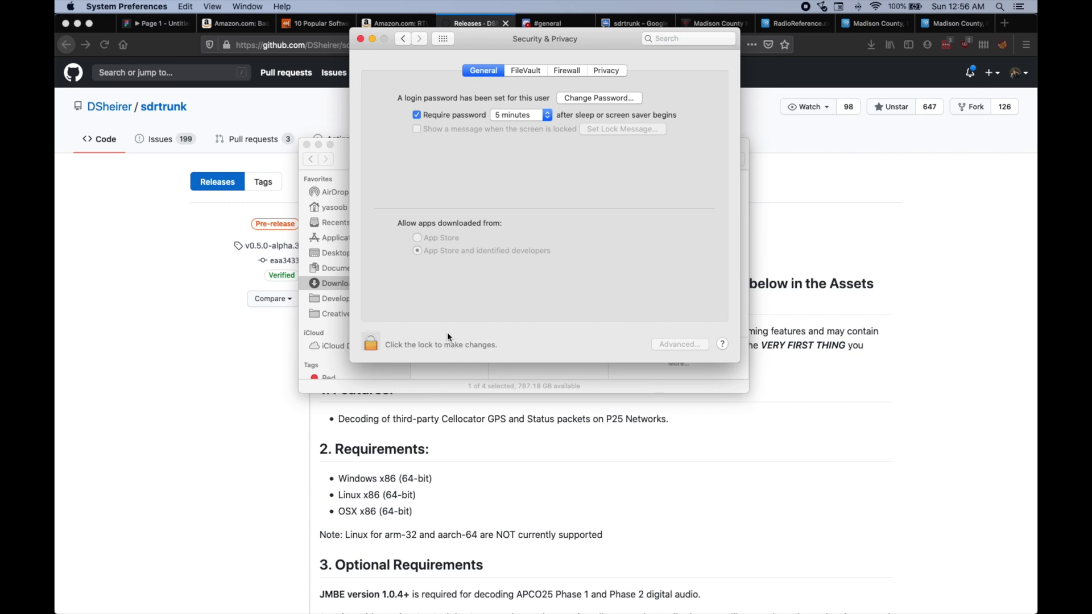
left_click(360, 39)
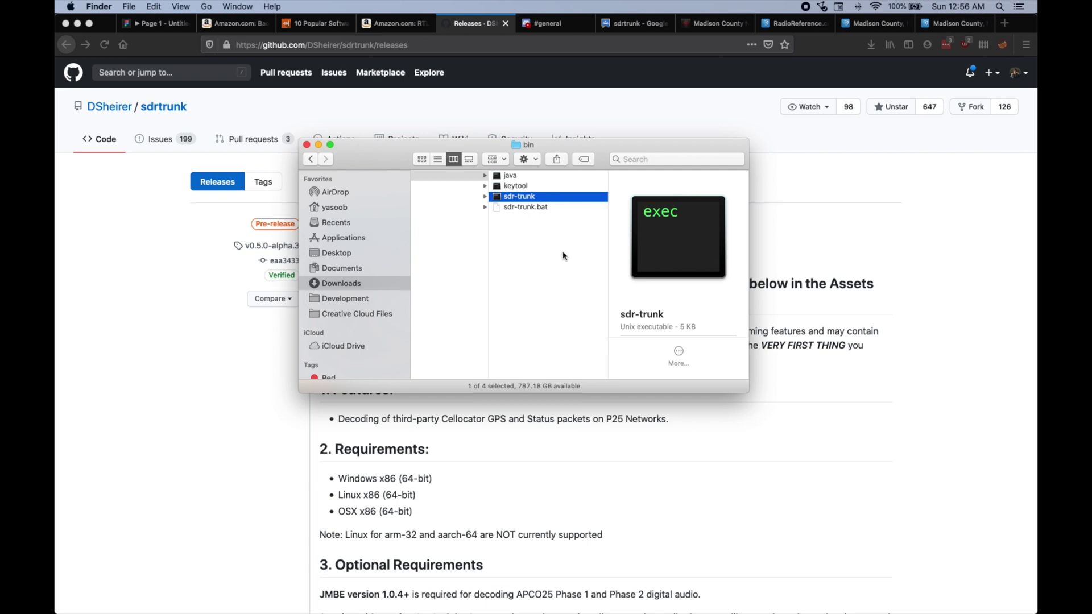
Relaunch sdr-trunk from the bin folder and approve the unverified-developer prompt for java.
double_click(522, 199)
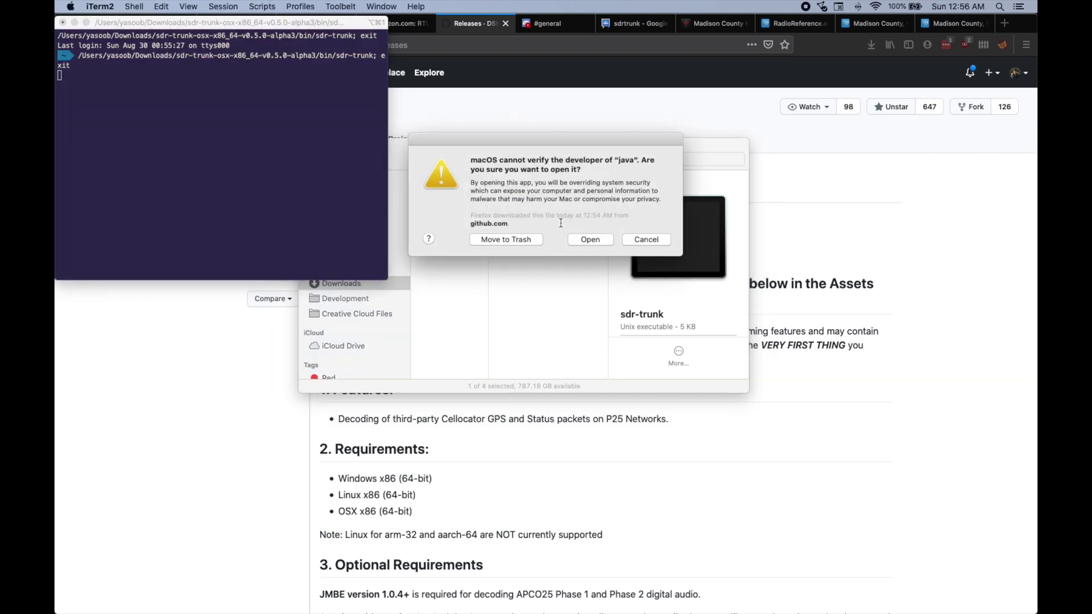
left_click(589, 239)
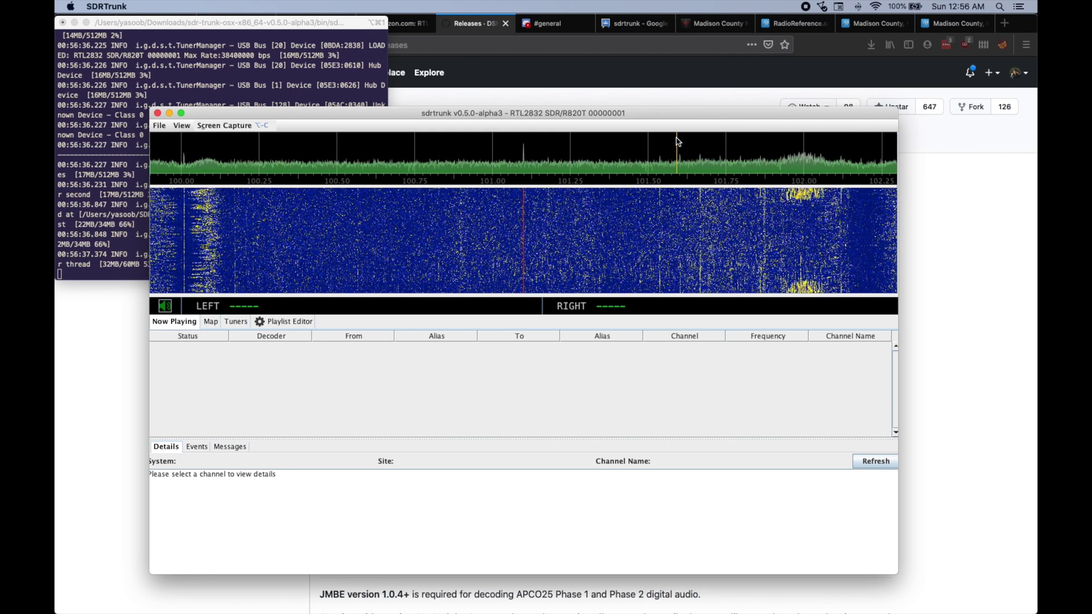
Open User Preferences from the View menu and show the JMBE Audio Library settings.
left_click(182, 125)
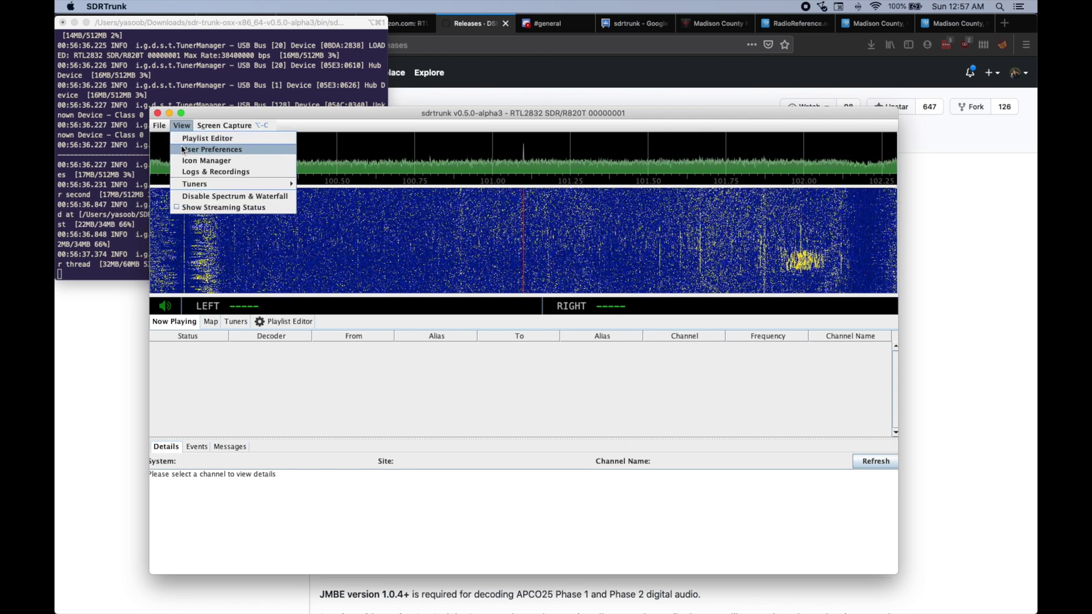
left_click(208, 149)
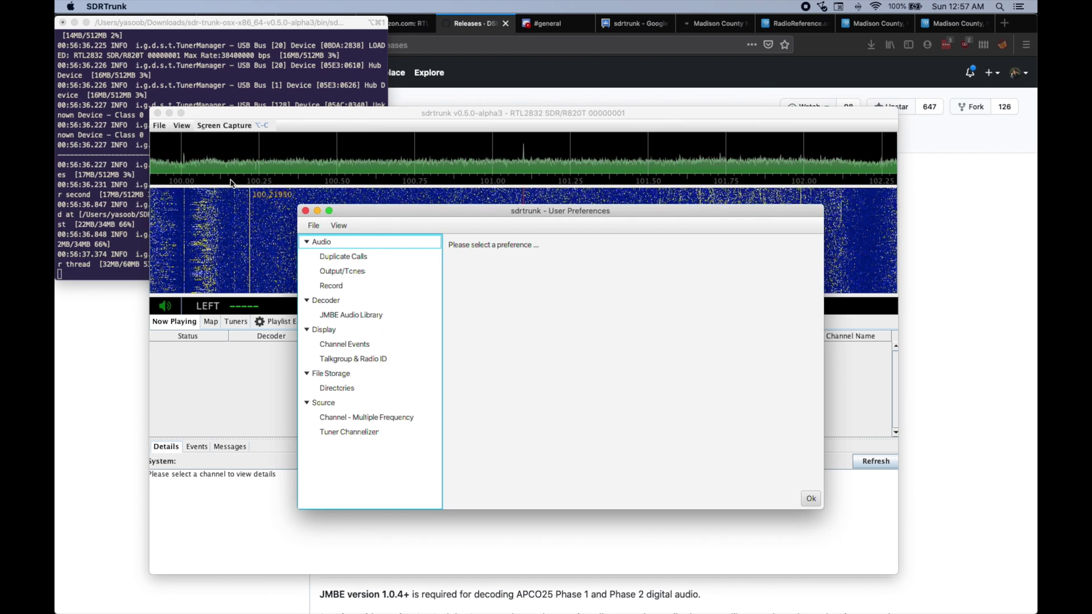
left_click(305, 210)
left_click(181, 125)
left_click(212, 149)
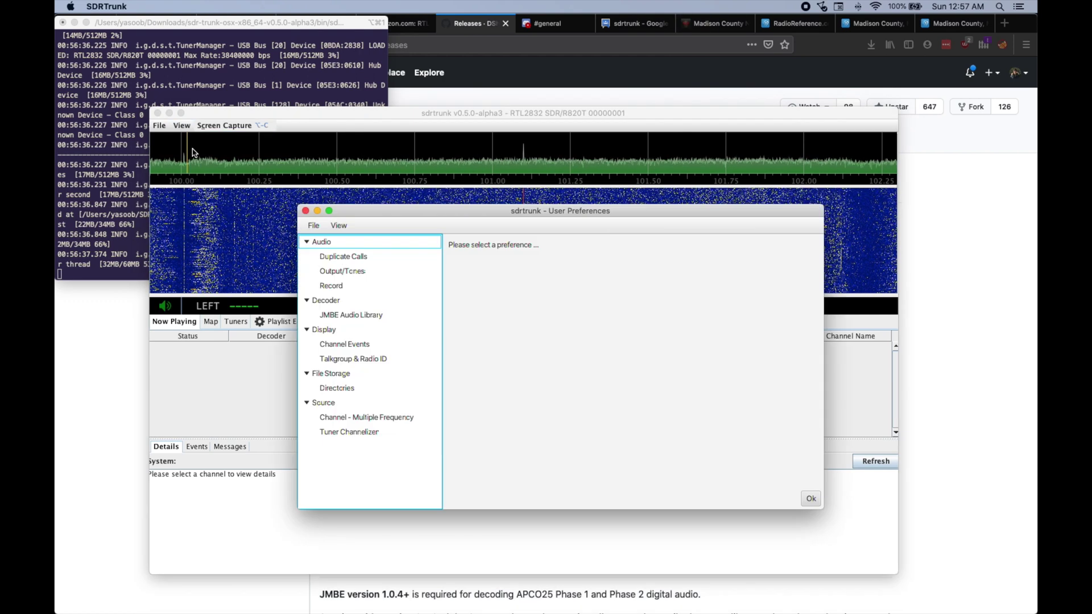
left_click(340, 317)
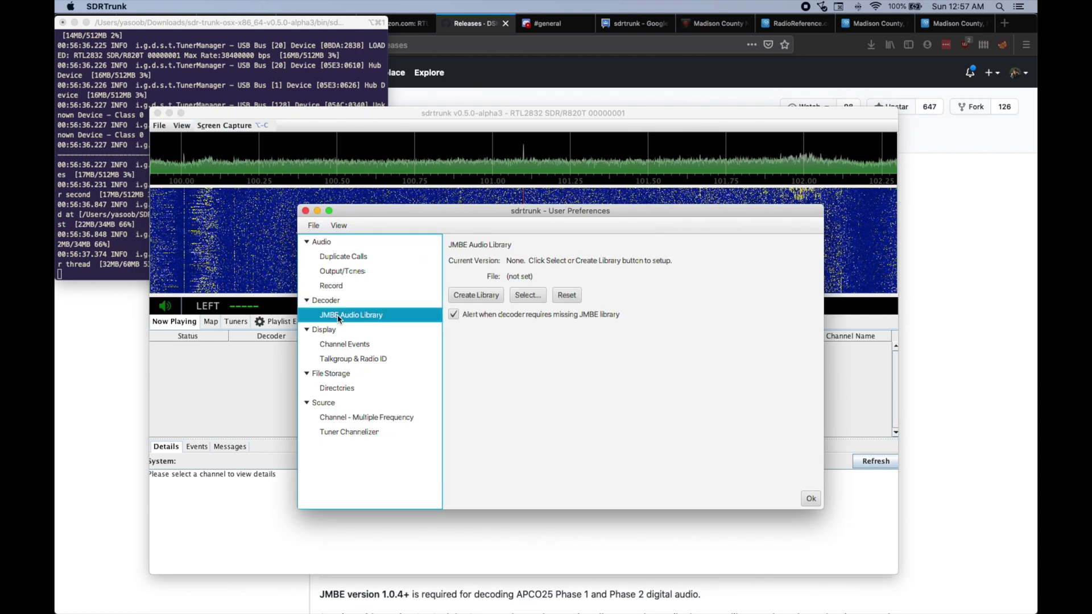
Build the JMBE 1.0.7b library, accepting the download and compile prompts, then close Preferences.
left_click(465, 295)
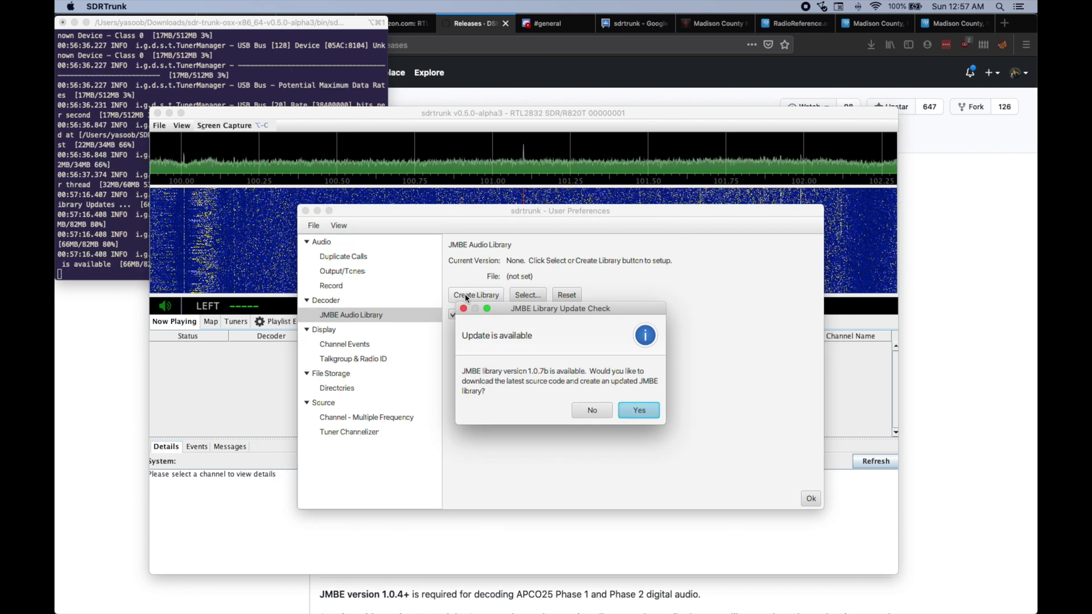
left_click(637, 406)
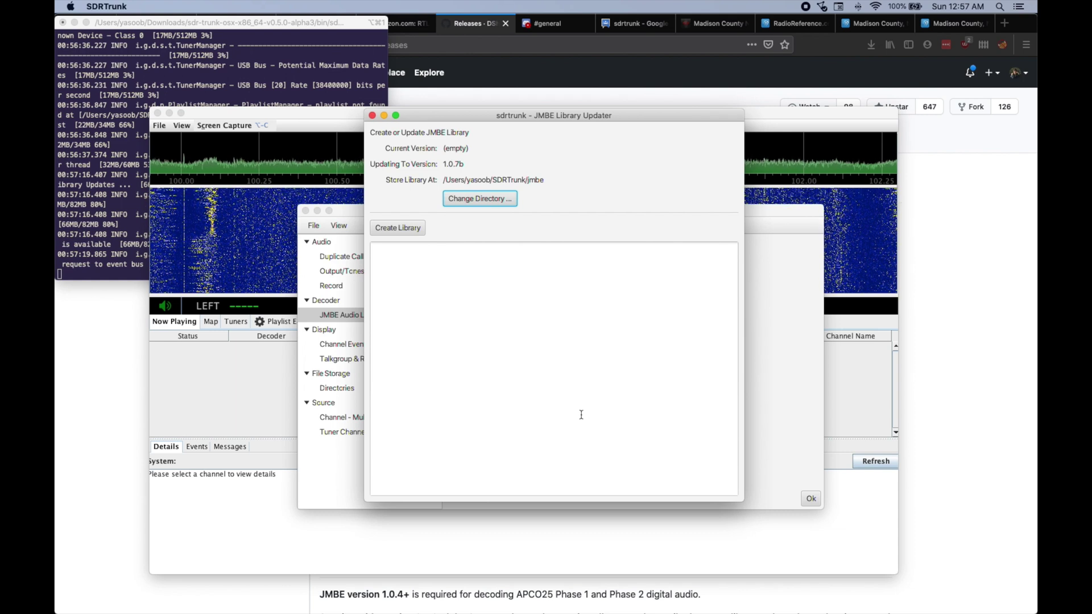
left_click(392, 232)
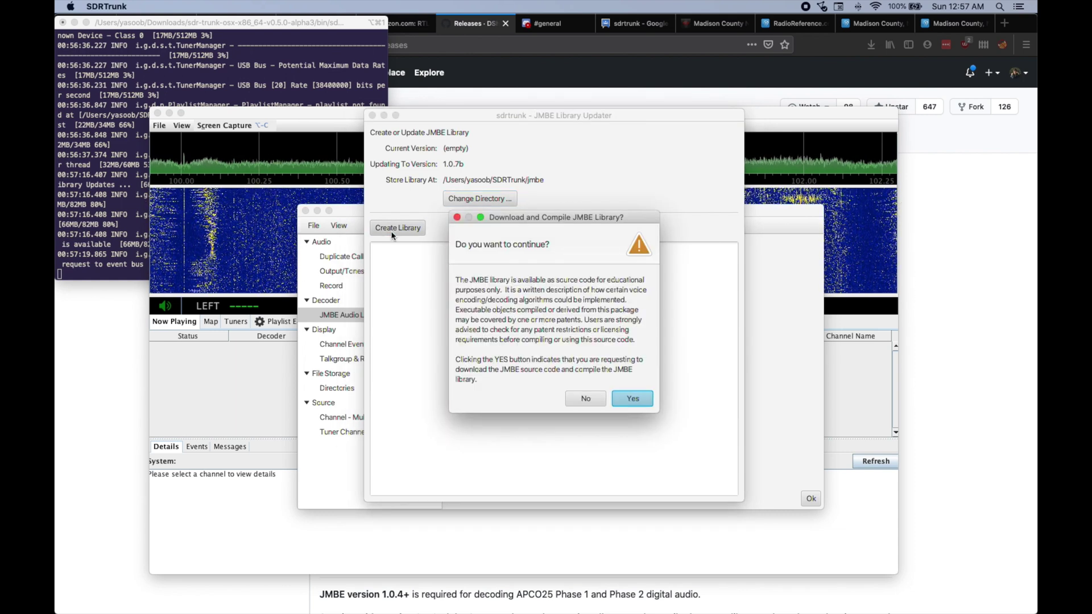
left_click(632, 399)
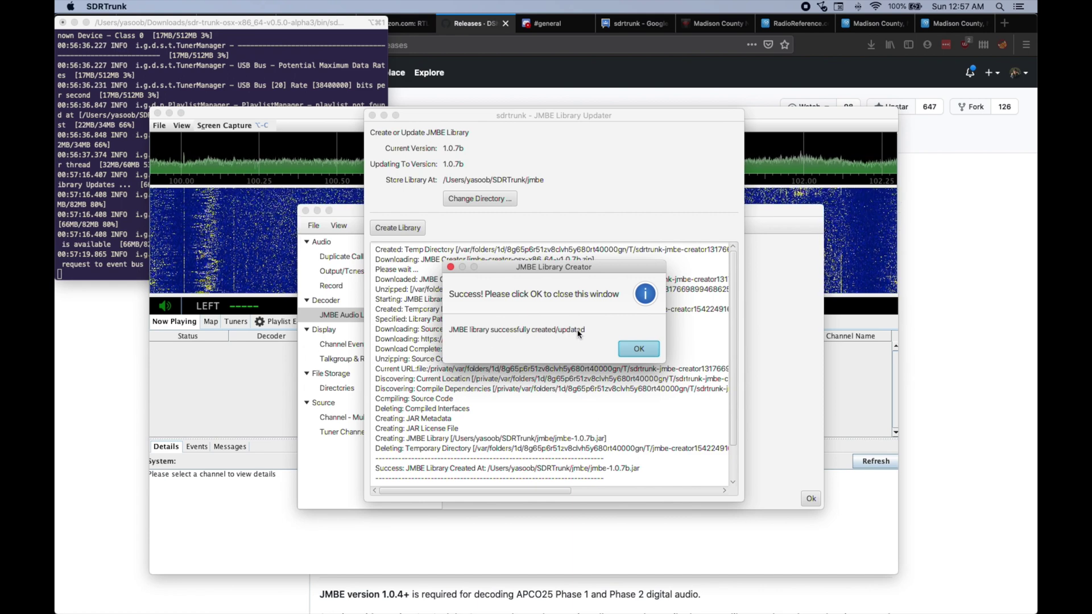
left_click(631, 348)
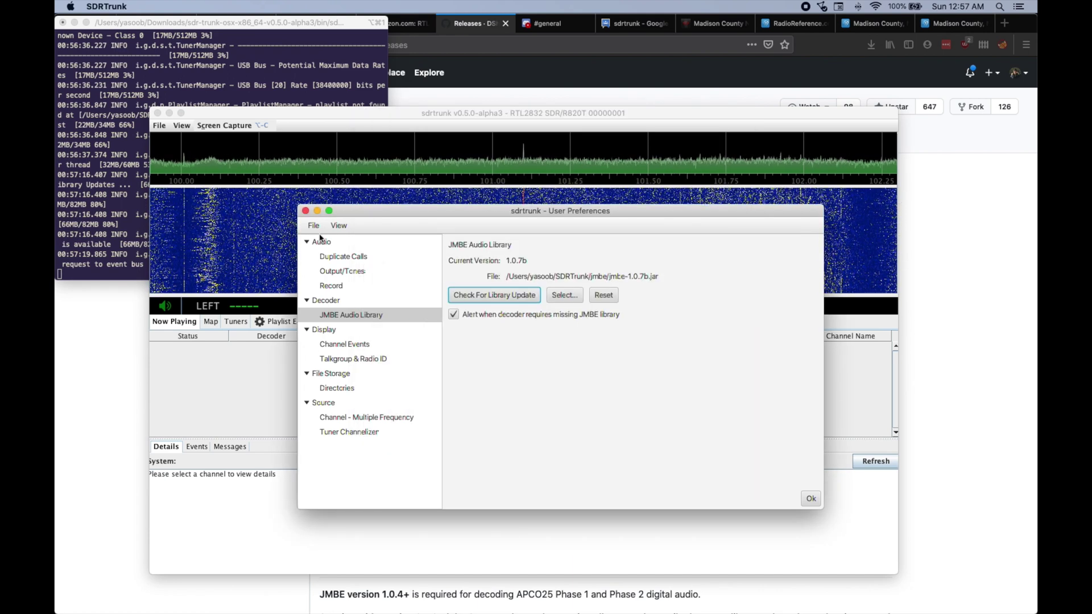
left_click(306, 211)
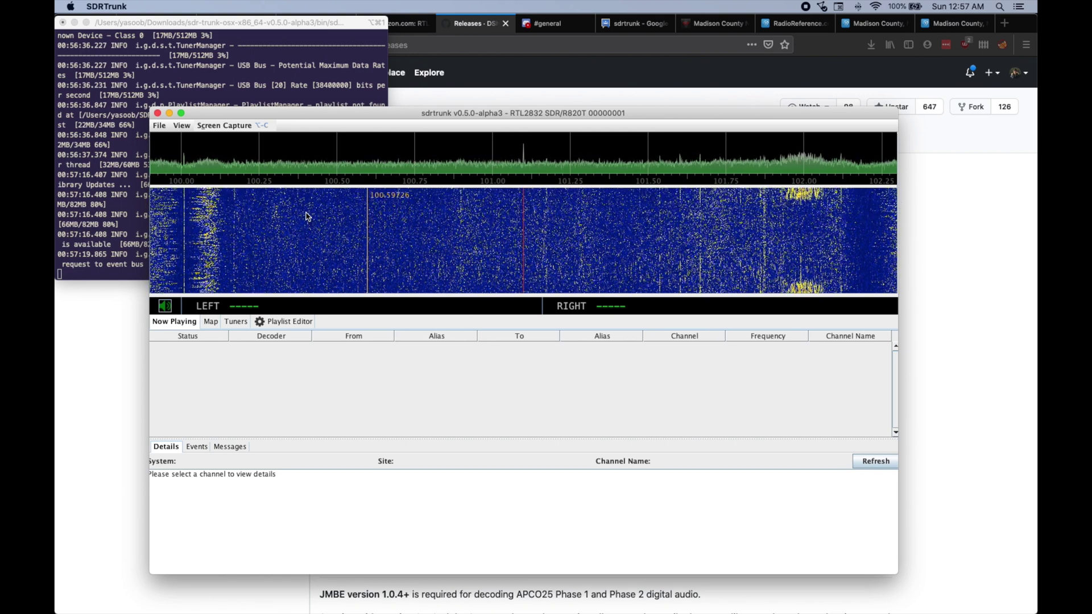
left_click(807, 21)
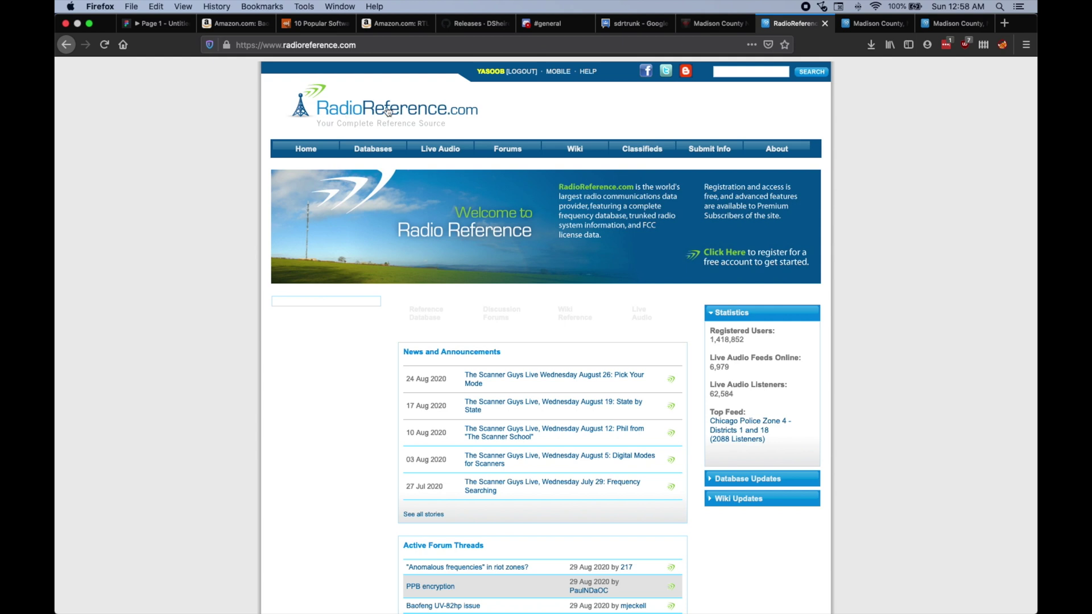
Search RadioReference for 'madison county' and open the Madison County, New York result.
left_click(755, 72)
type("madi")
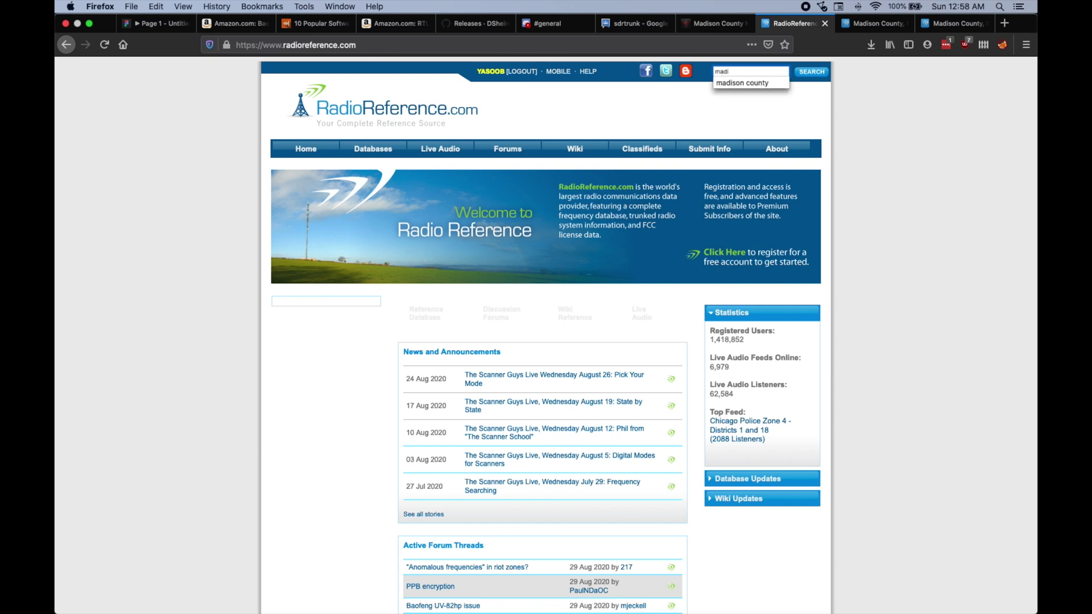
key("Down")
key("Return")
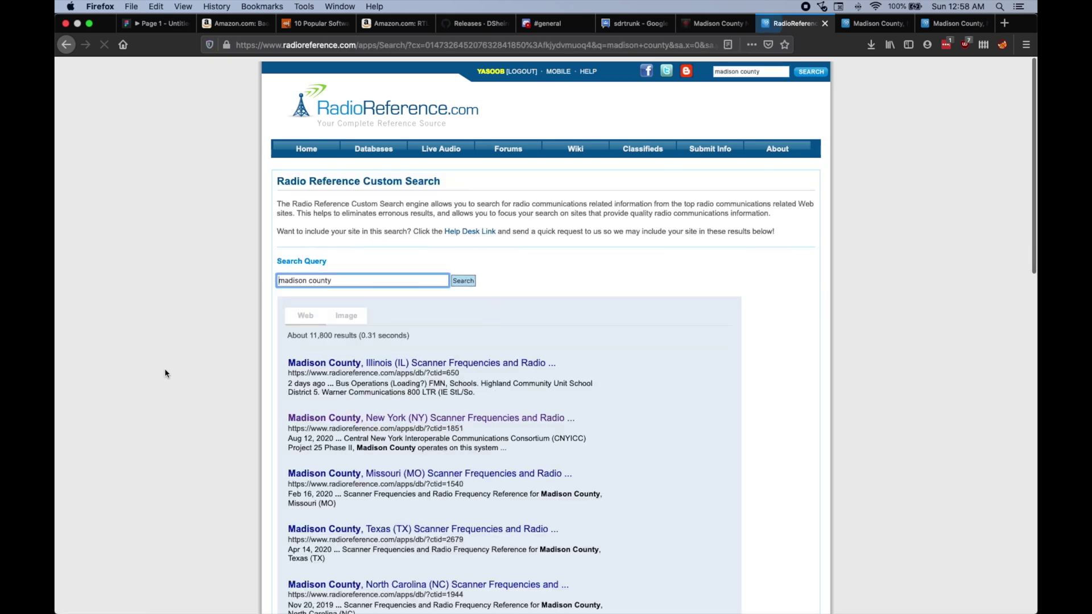
scroll(165, 373, "down", 5)
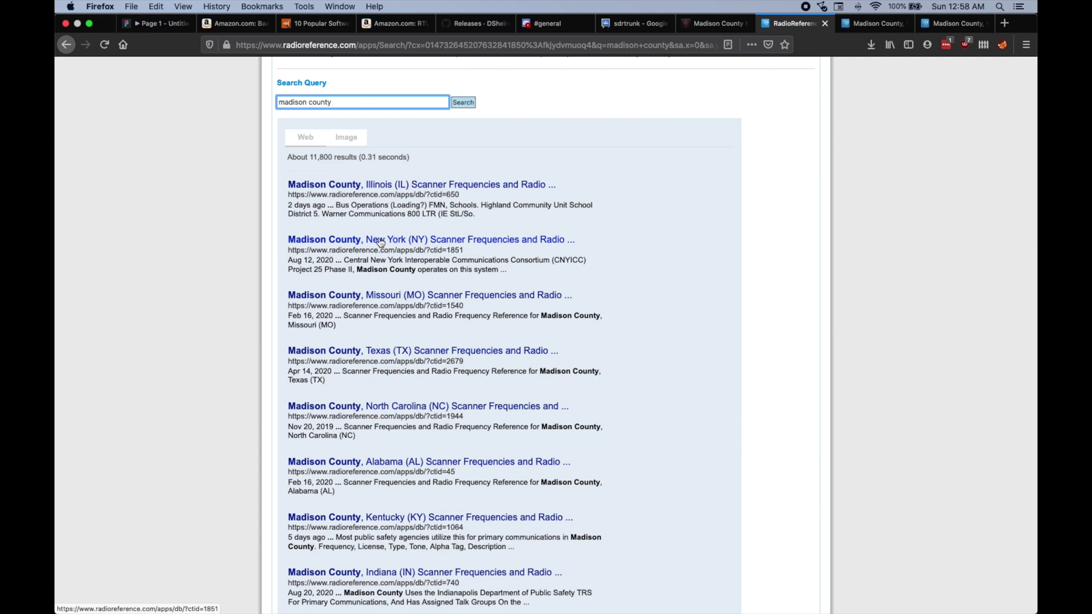
left_click(381, 240)
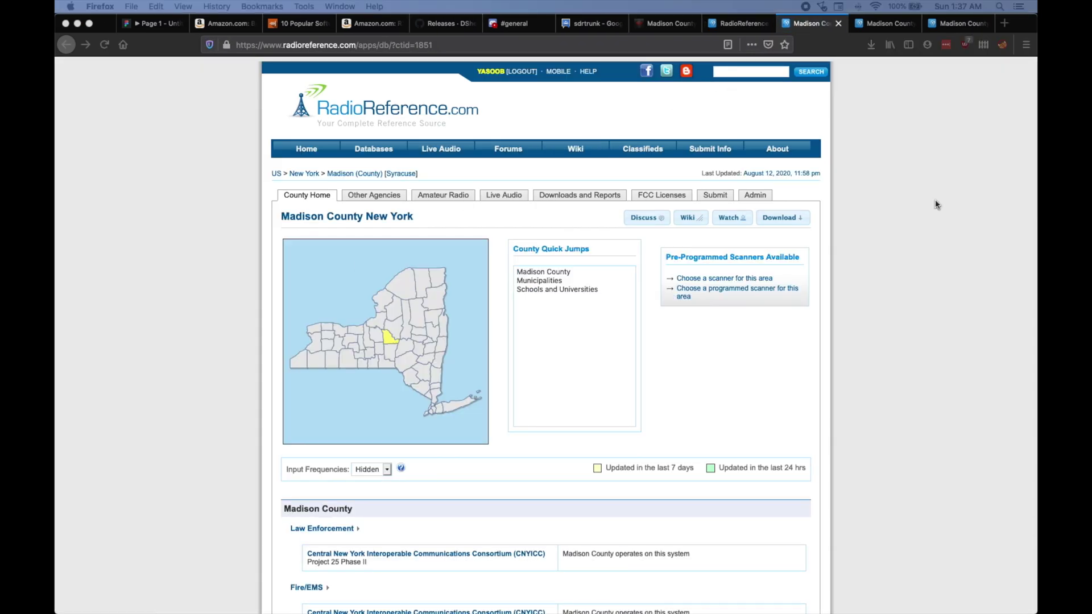
In the Services table, select the 460.40000 frequency of the Madison County Public Safety P25 row.
scroll(935, 203, "down", 10)
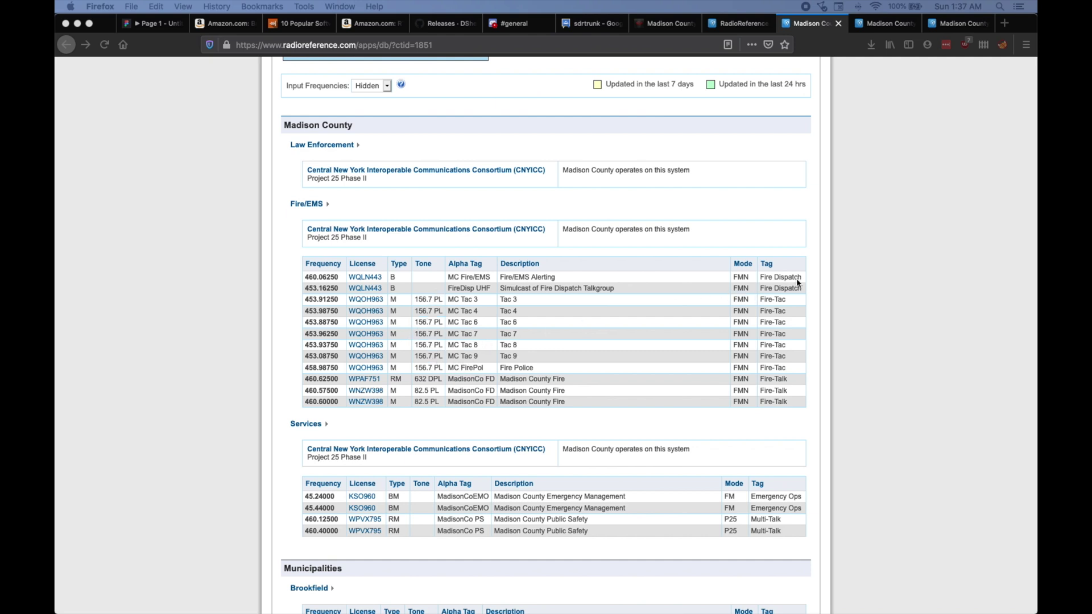
scroll(391, 446, "down", 2)
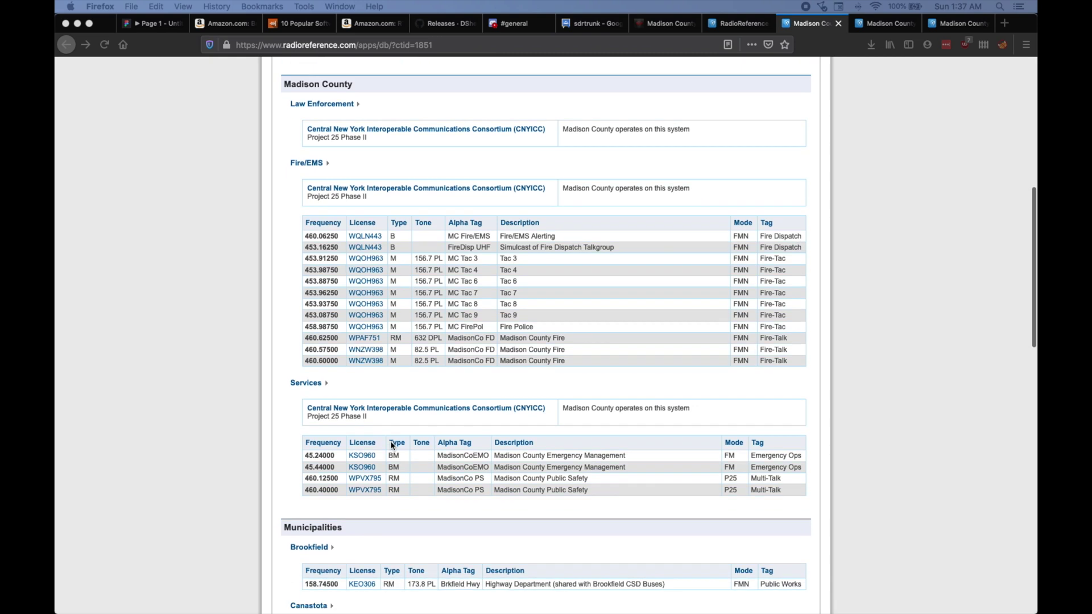
scroll(422, 451, "down", 3)
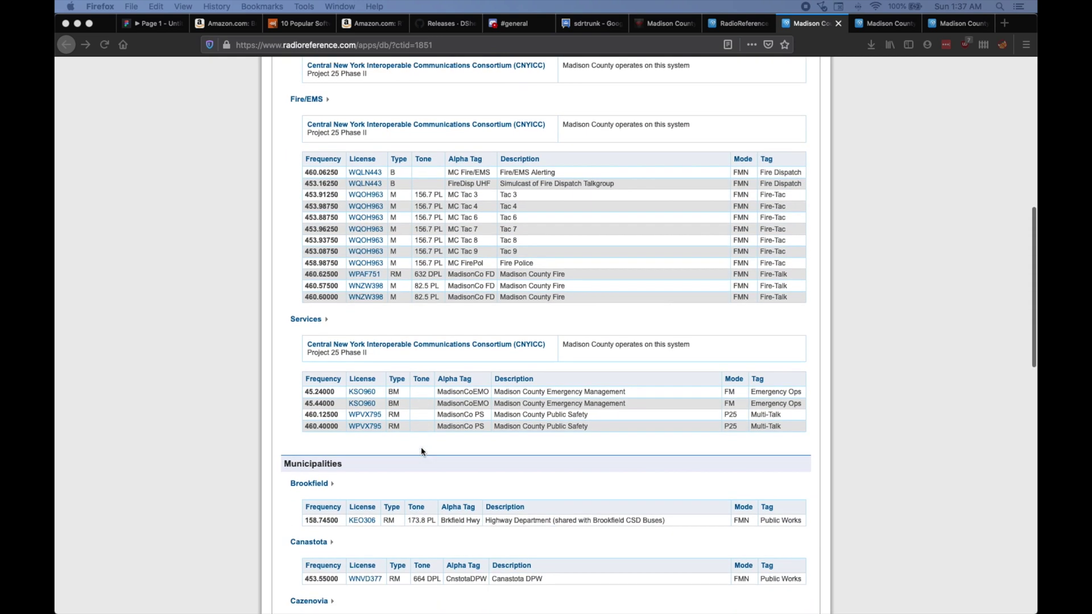
triple_click(536, 423)
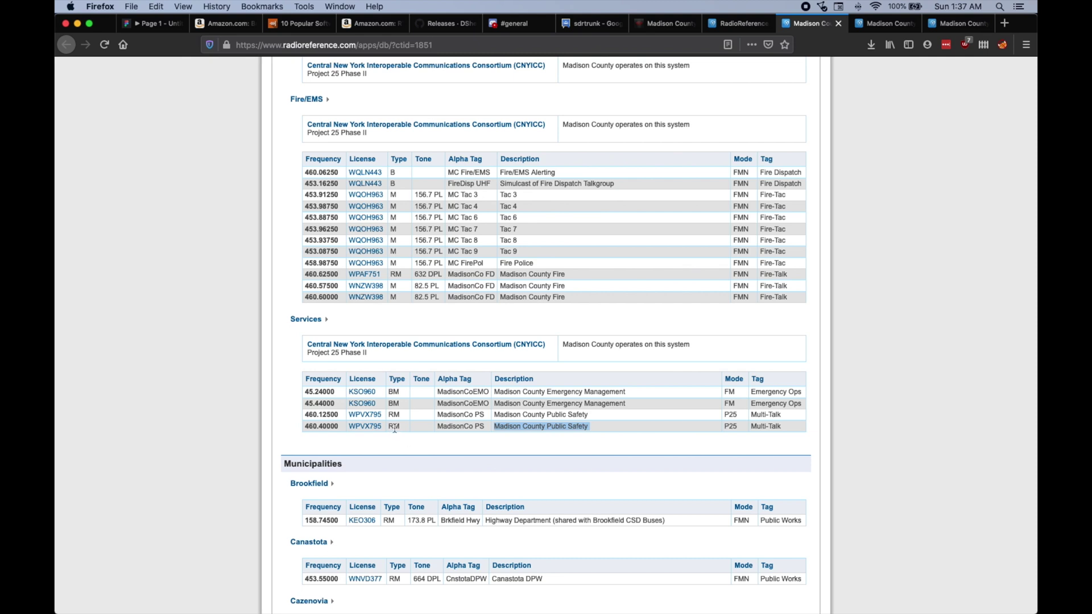
left_click(730, 427)
double_click(730, 426)
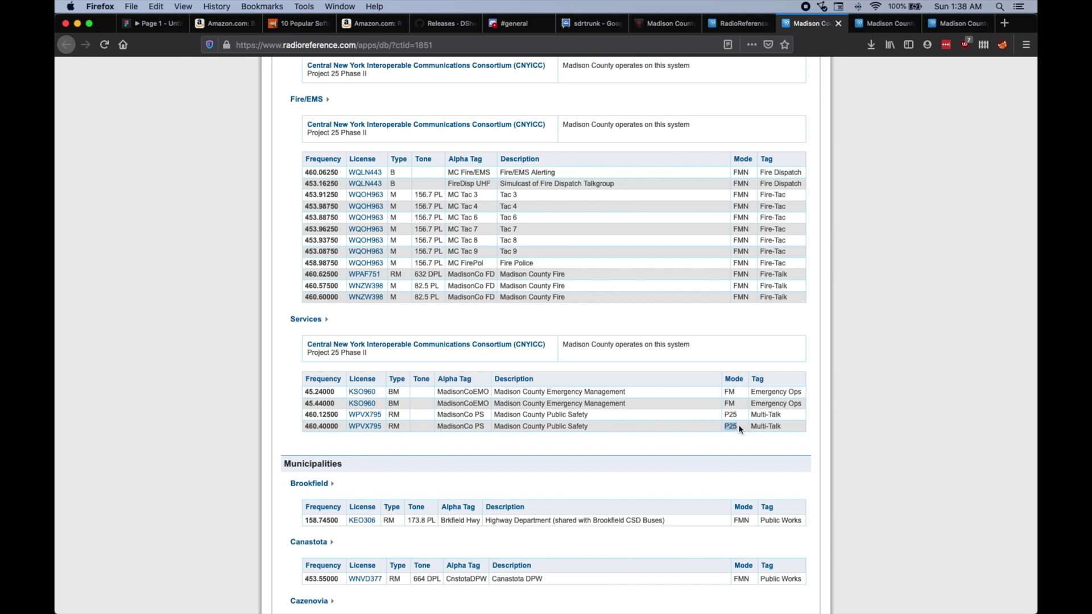
left_click(739, 426)
double_click(318, 426)
Dismiss the Service Unavailable error and show the new-channel decoder list on the Channels tab.
scroll(587, 415, "down", 3)
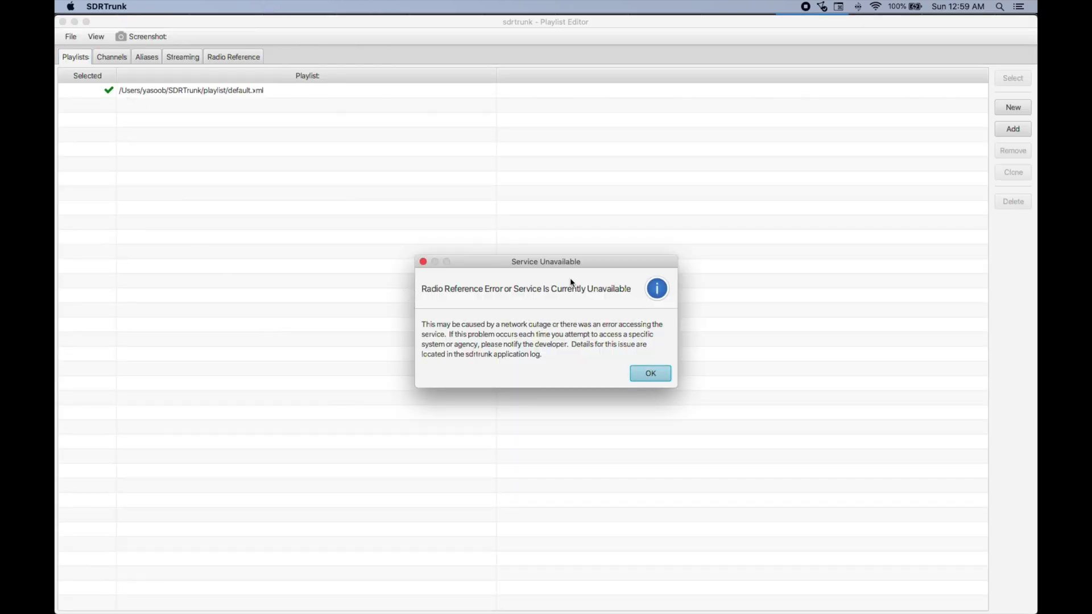
left_click(646, 378)
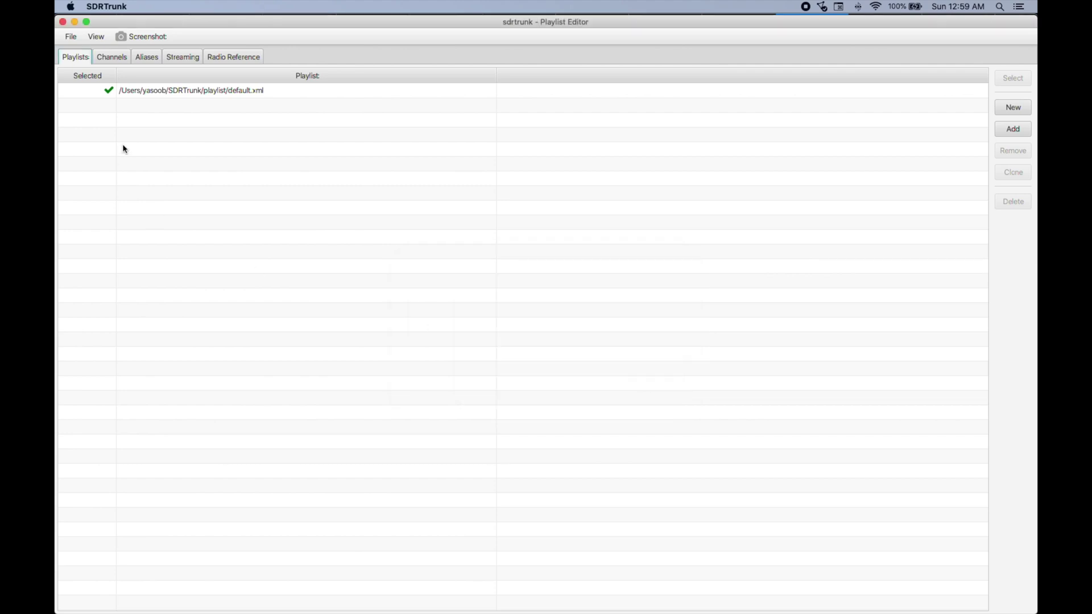
left_click(112, 59)
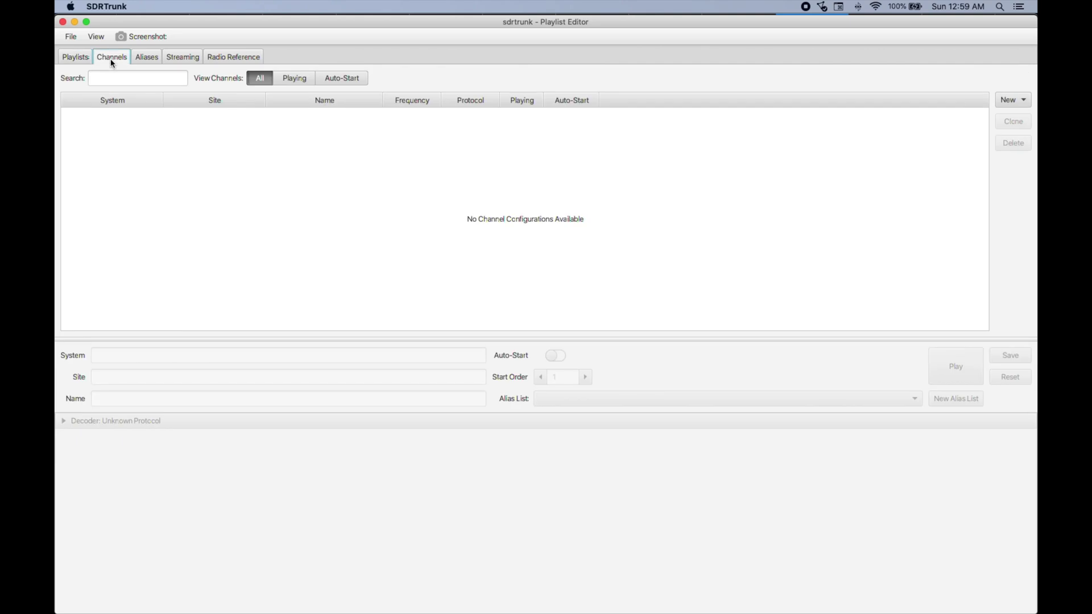
left_click(1017, 100)
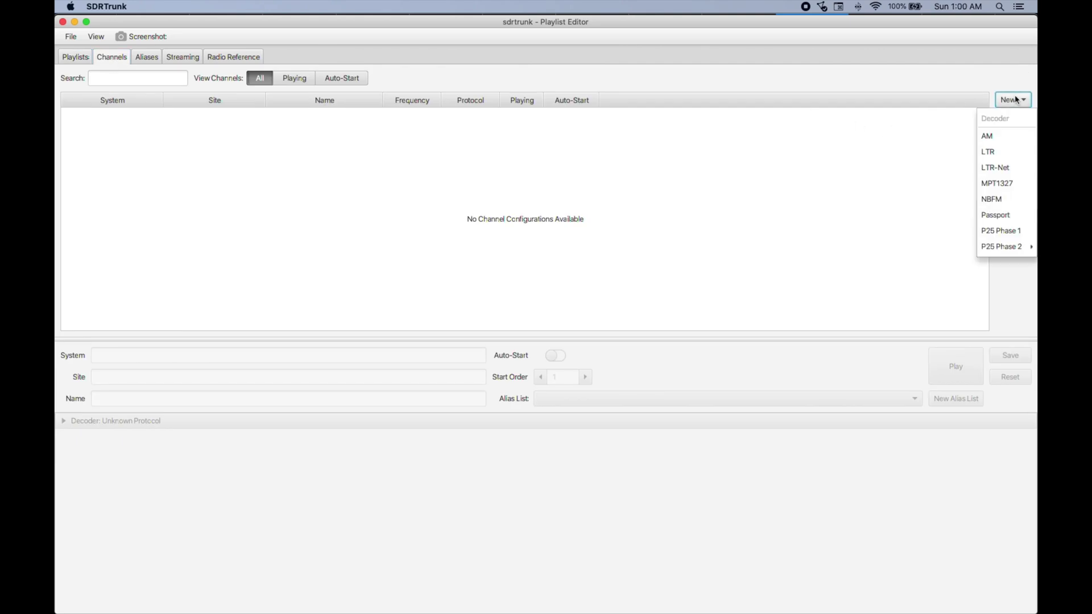
Create a P25 Phase 1 channel with System 'Madison County', Site 'Hamilton', Name 'Public Safety'.
left_click(1026, 232)
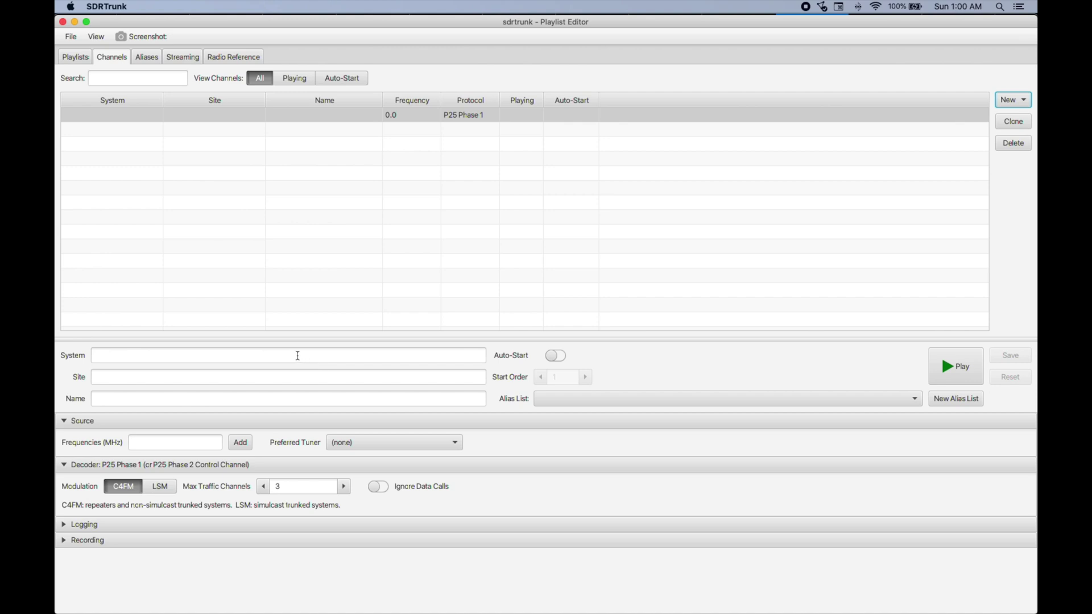
left_click(287, 355)
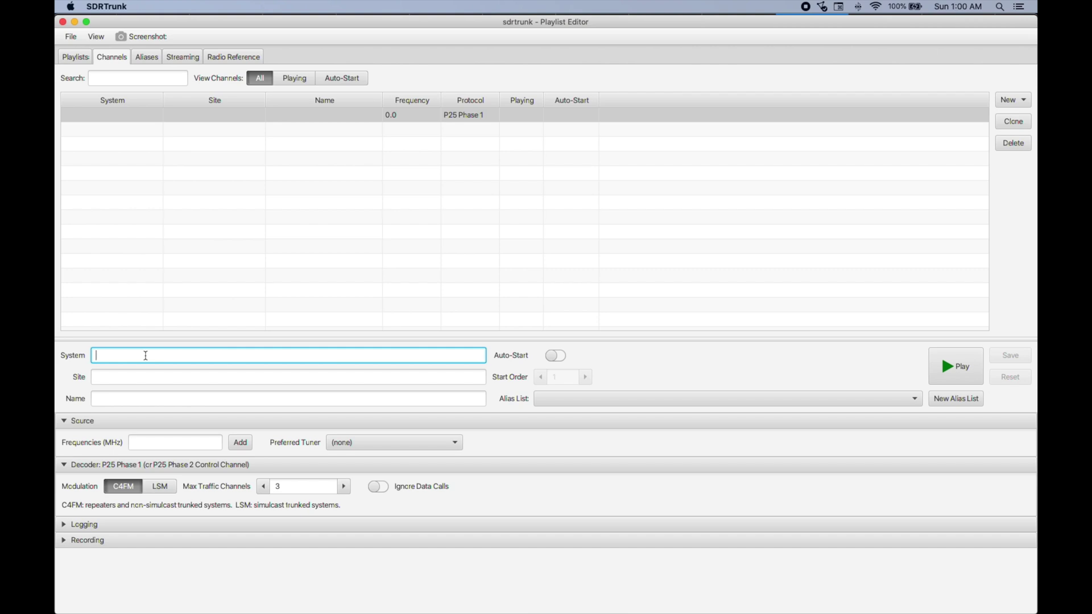
type("Madison County")
key("Tab")
key("Tab")
type("Hamilton")
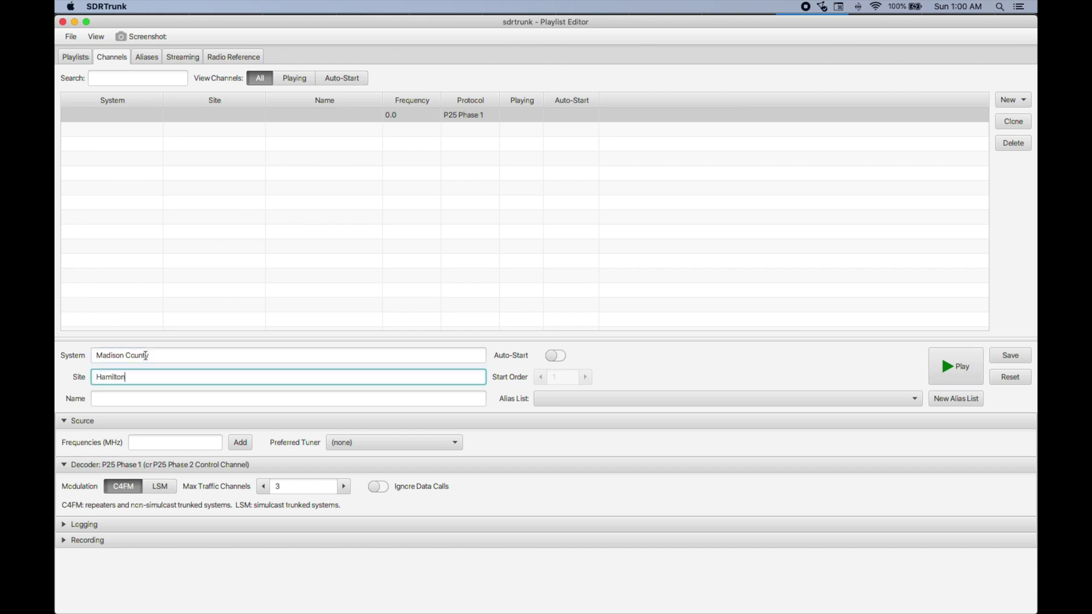
key("Tab")
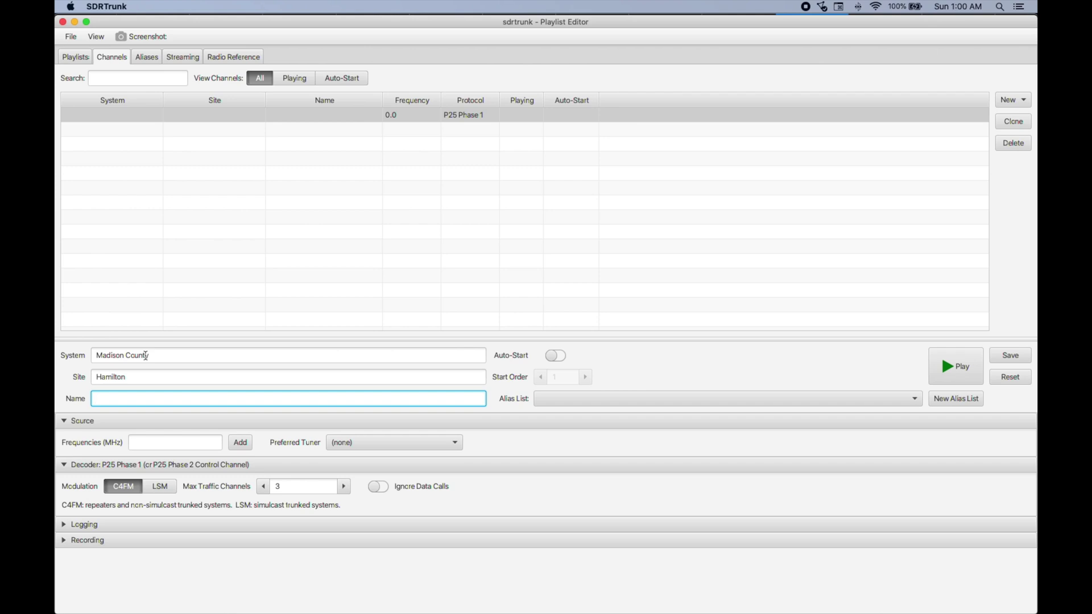
type("Public Safety")
Set frequency 460.400 and the RTL2832 SDR/R820T tuner, then save and start the channel.
left_click(158, 438)
type("460")
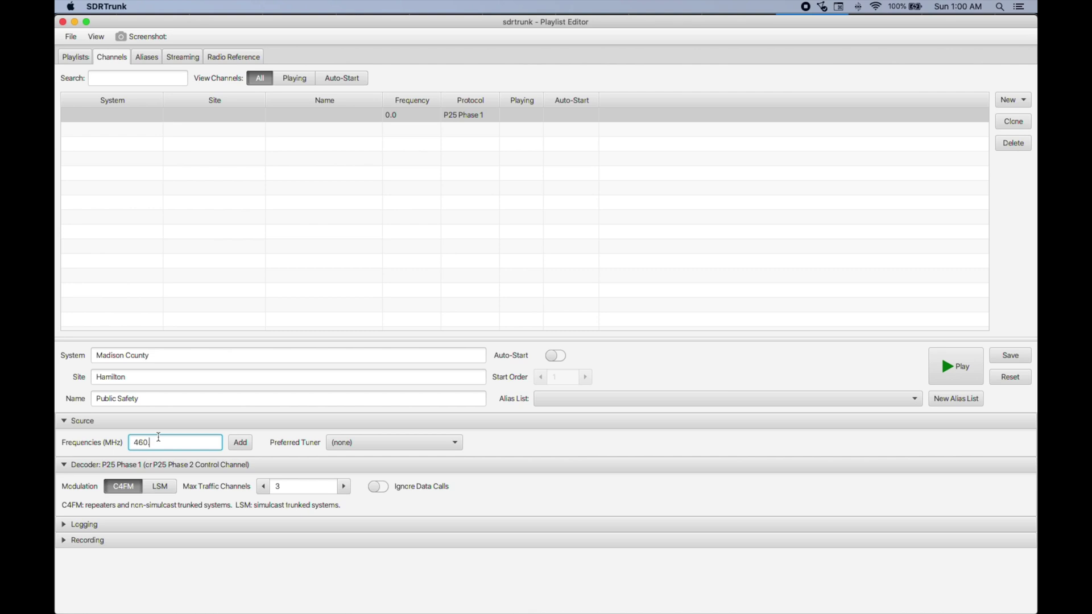
type(".400")
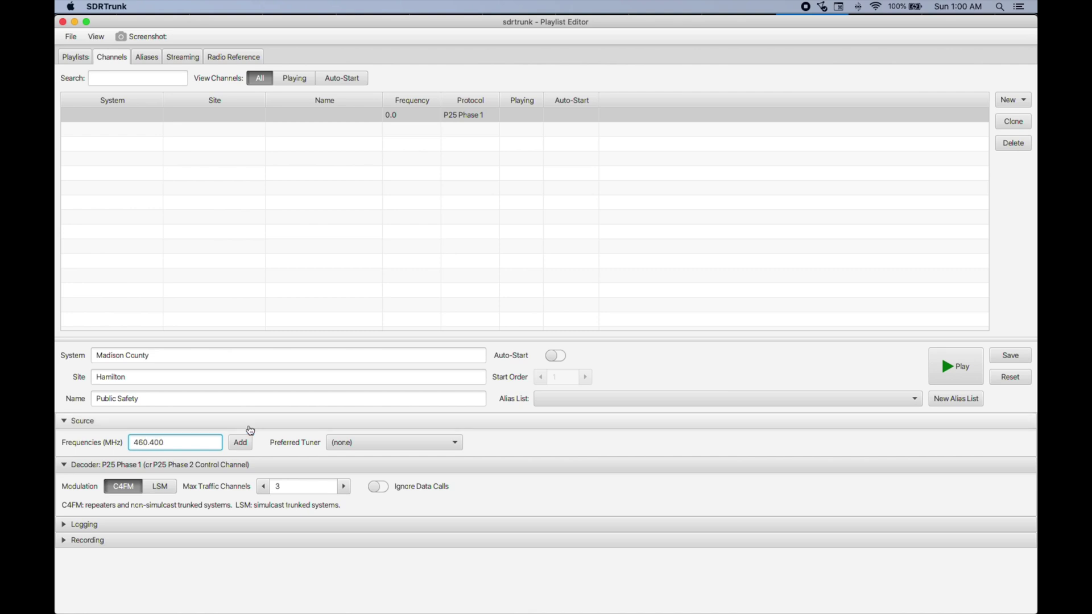
left_click(341, 442)
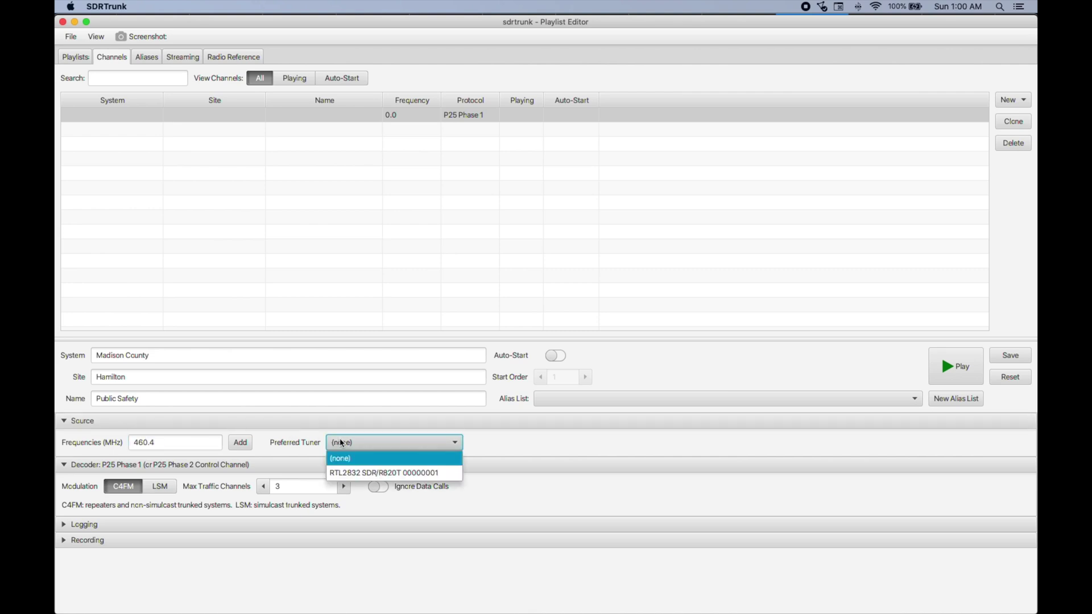
left_click(371, 474)
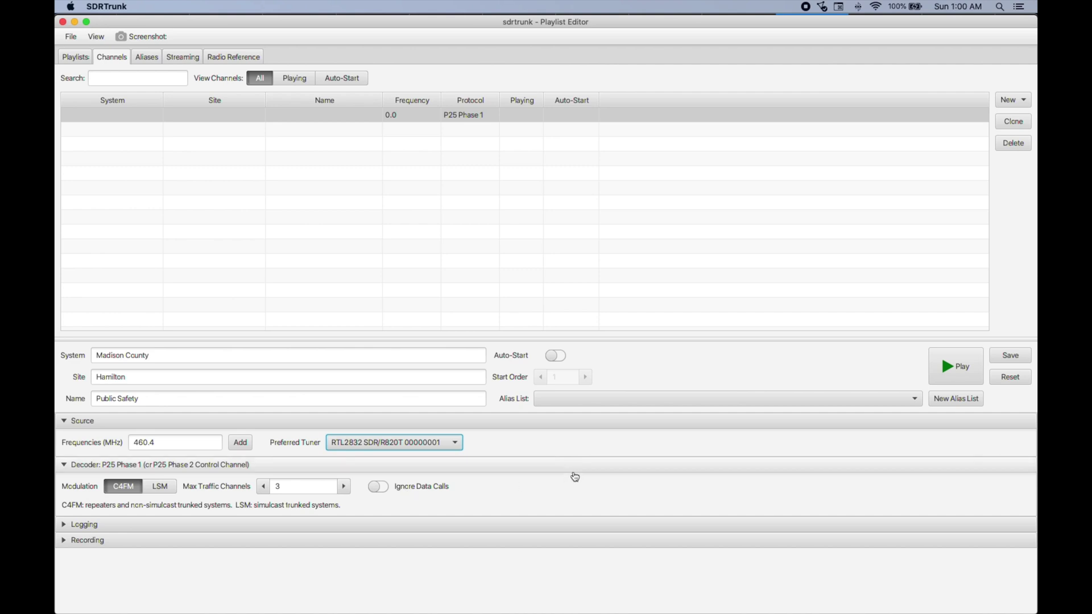
left_click(1011, 356)
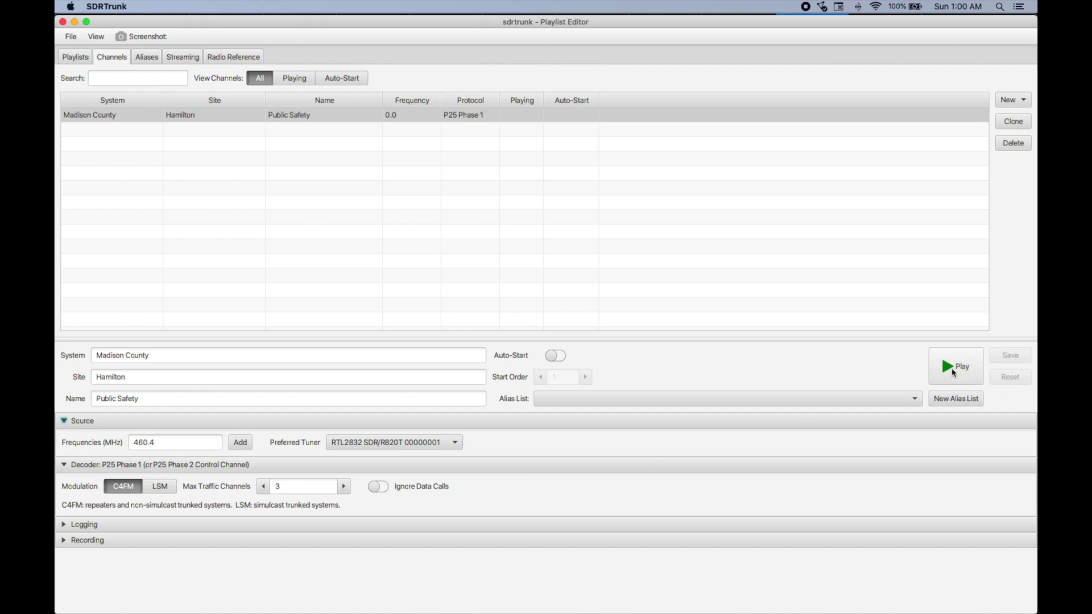
left_click(951, 370)
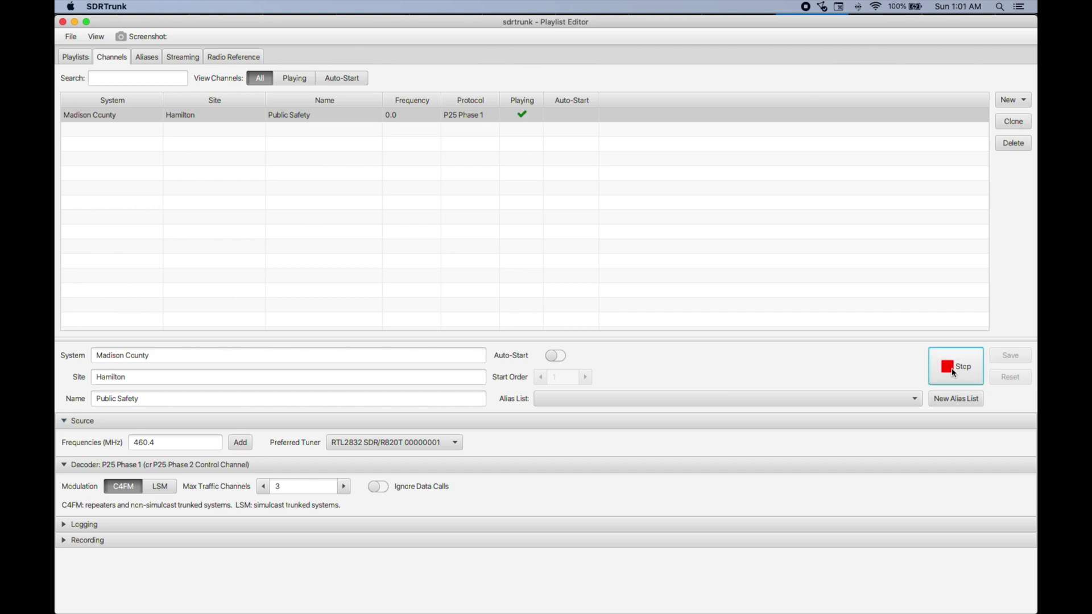
left_click(62, 22)
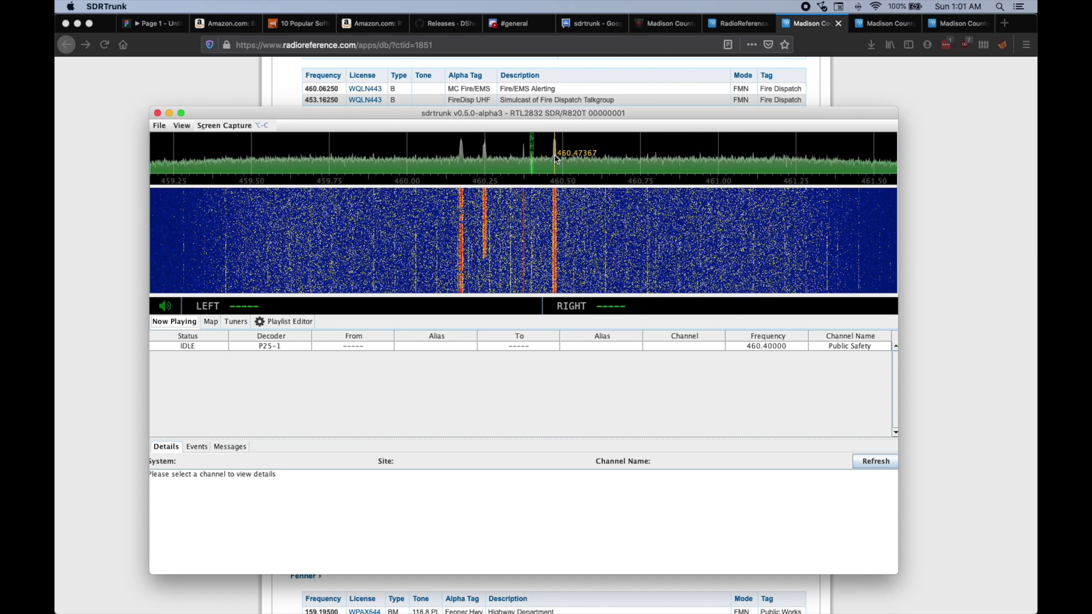
Stop the Public Safety channel, change its frequency to 460.473, then save and restart it.
left_click(296, 322)
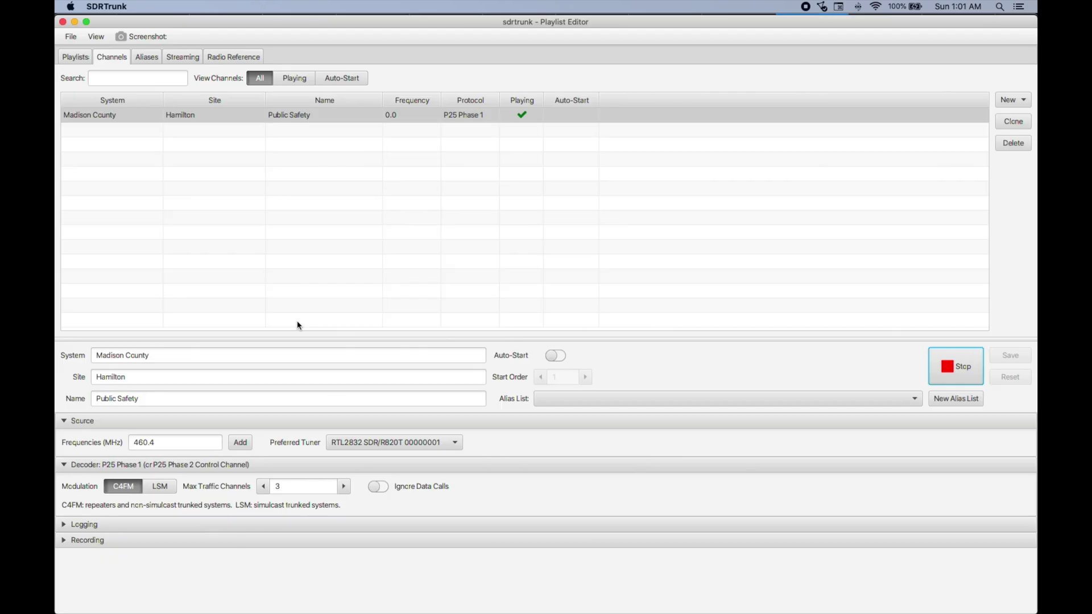
left_click(959, 379)
left_click(193, 443)
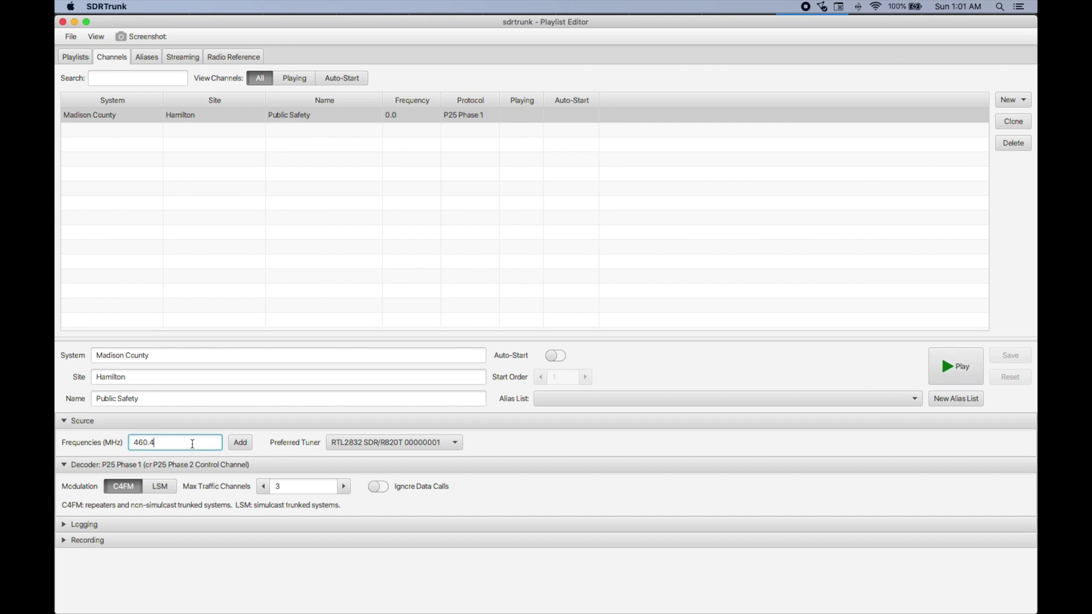
type("73")
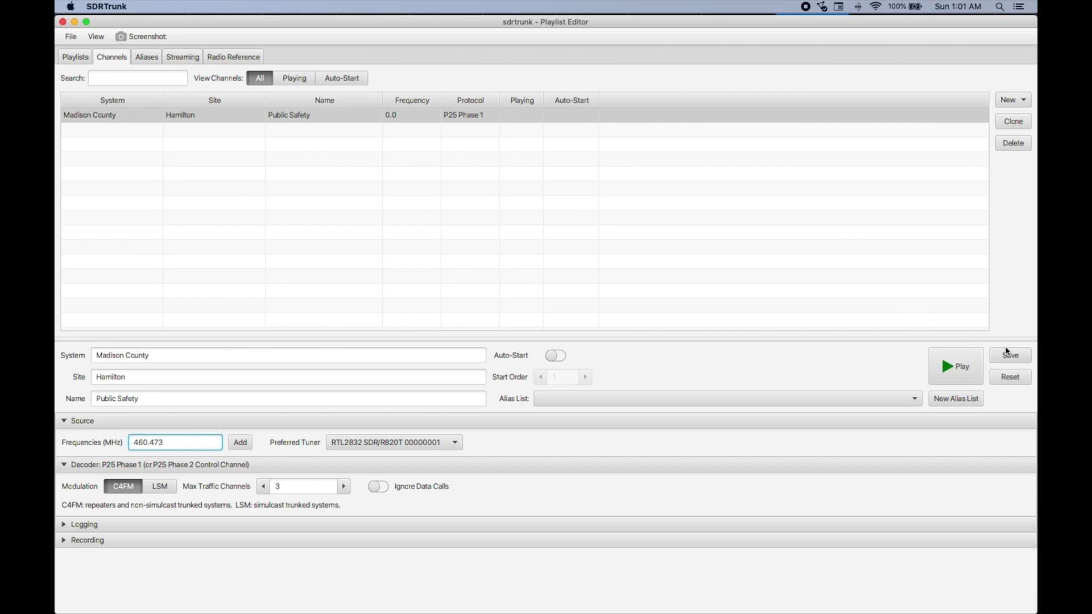
left_click(1008, 356)
left_click(956, 366)
left_click(63, 22)
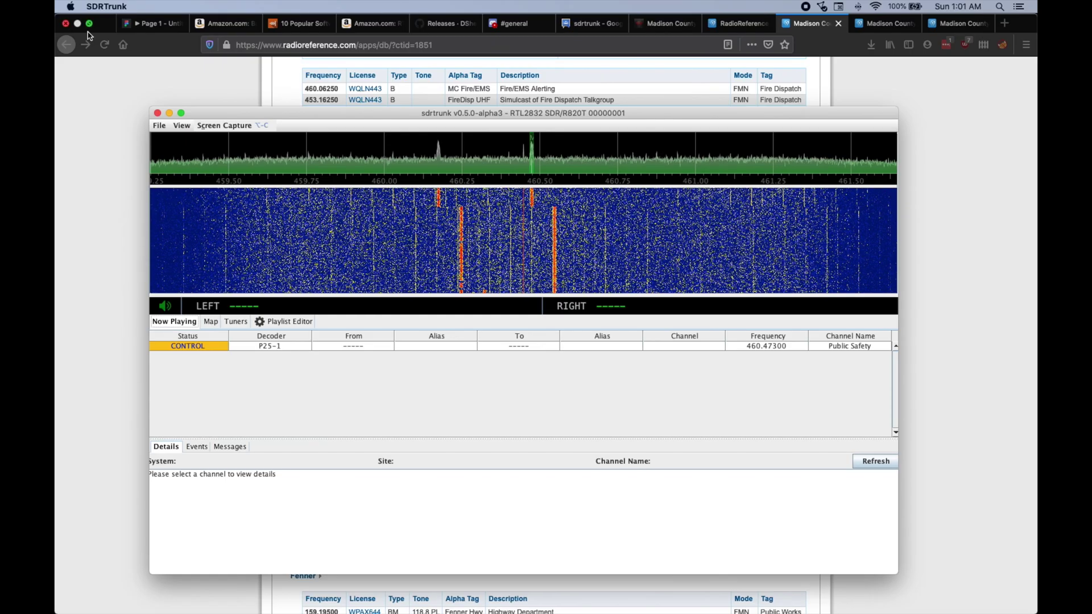
Select the CONTROL row to view its details while calls appear, then mute the audio.
left_click(206, 347)
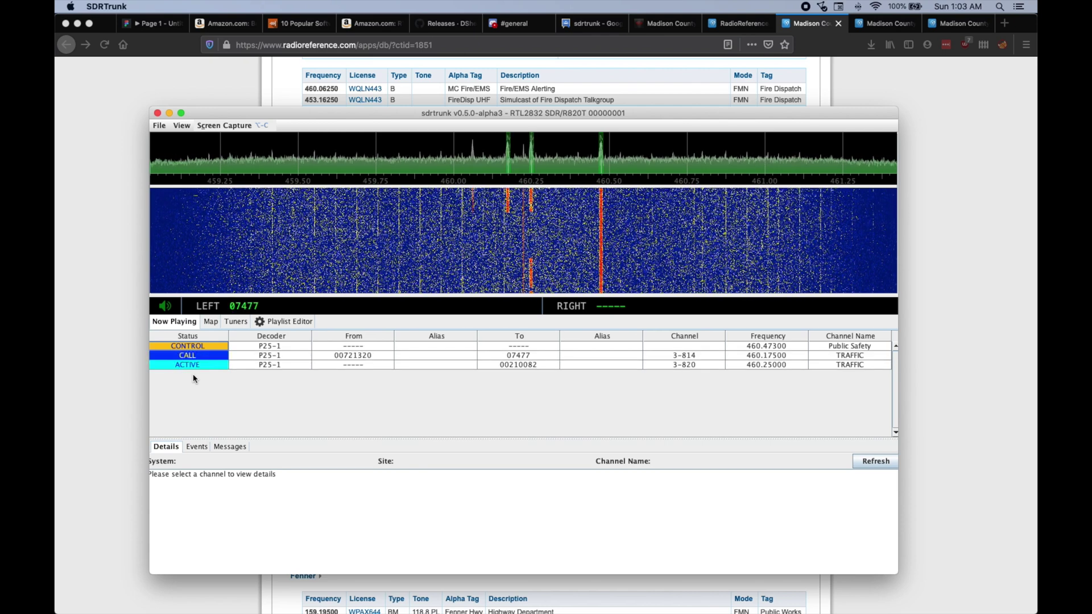
left_click(165, 307)
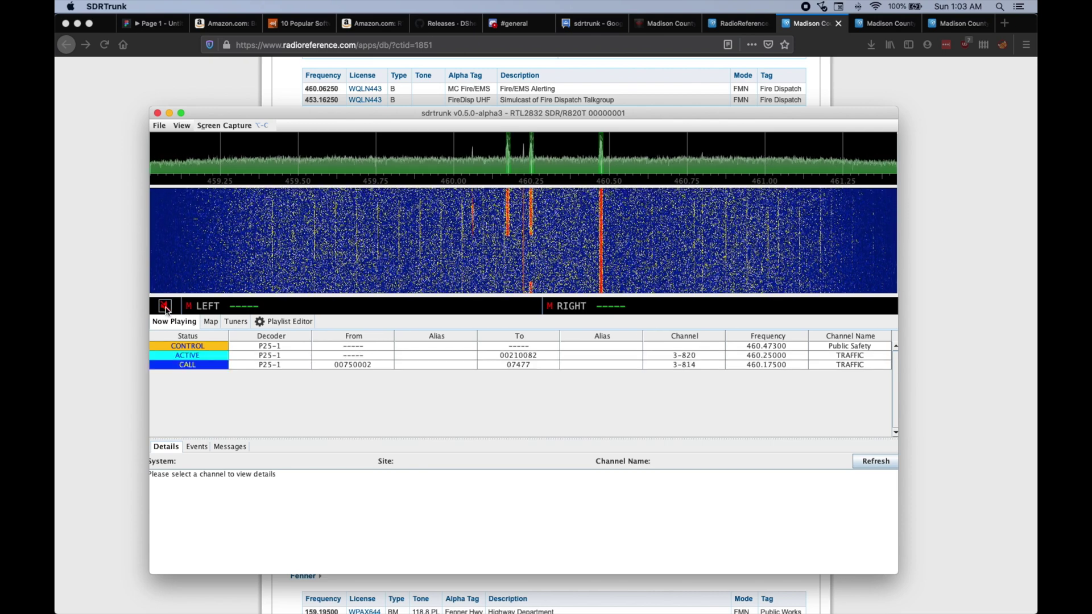
scroll(424, 226, "up", 5)
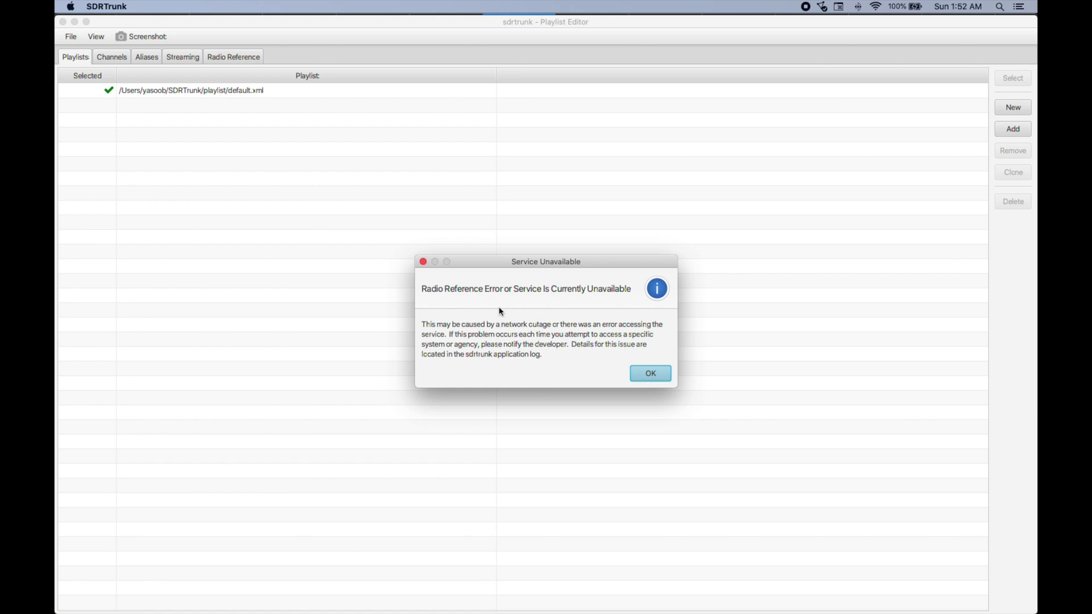
Dismiss the error and open the Madison County Public Safety channel from the Channels list.
left_click(651, 373)
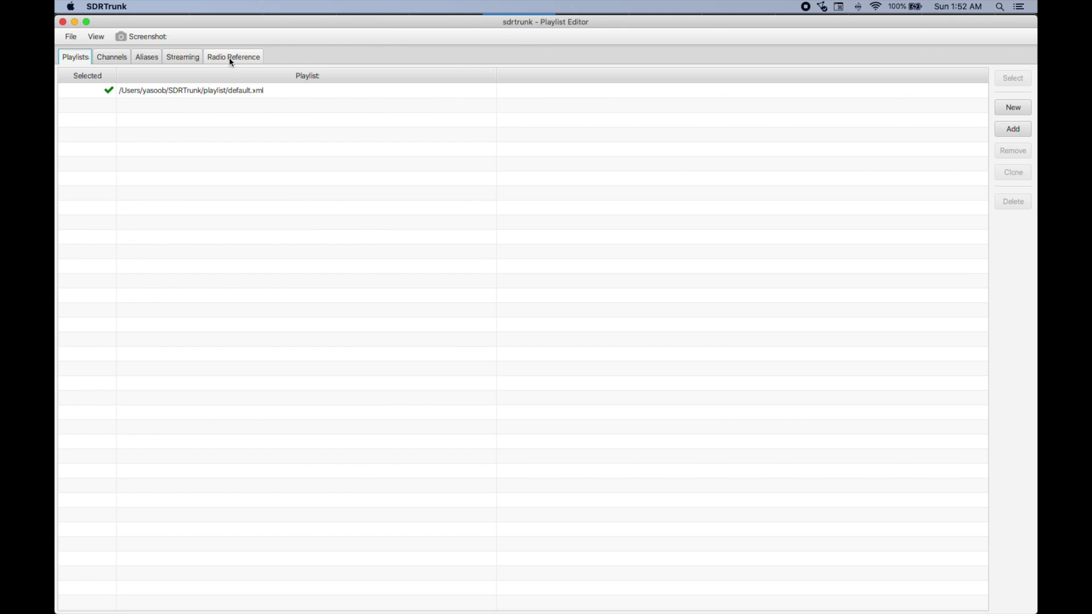
left_click(114, 58)
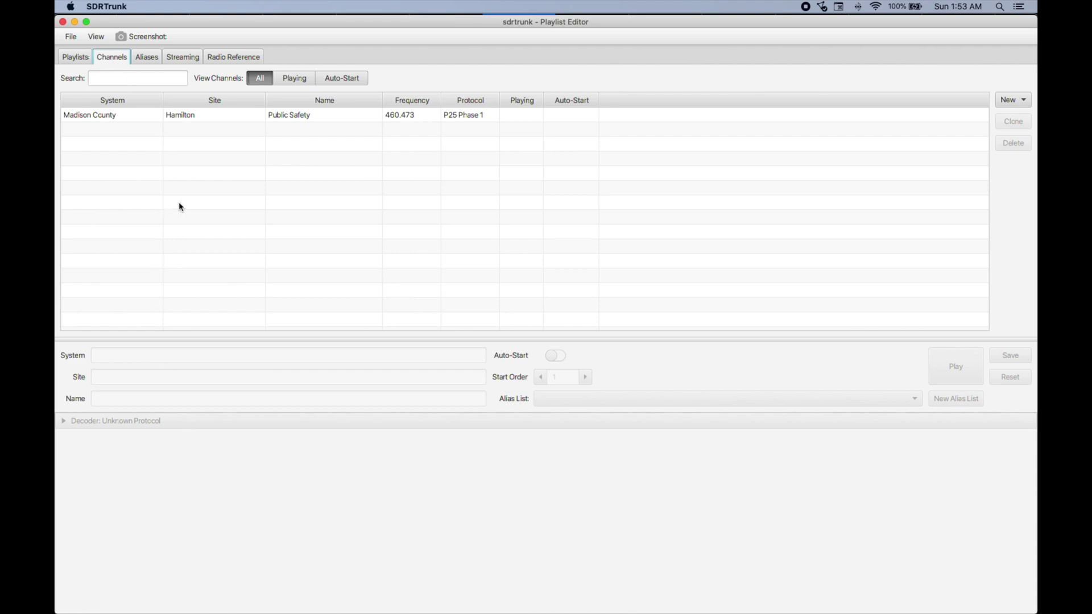
left_click(194, 117)
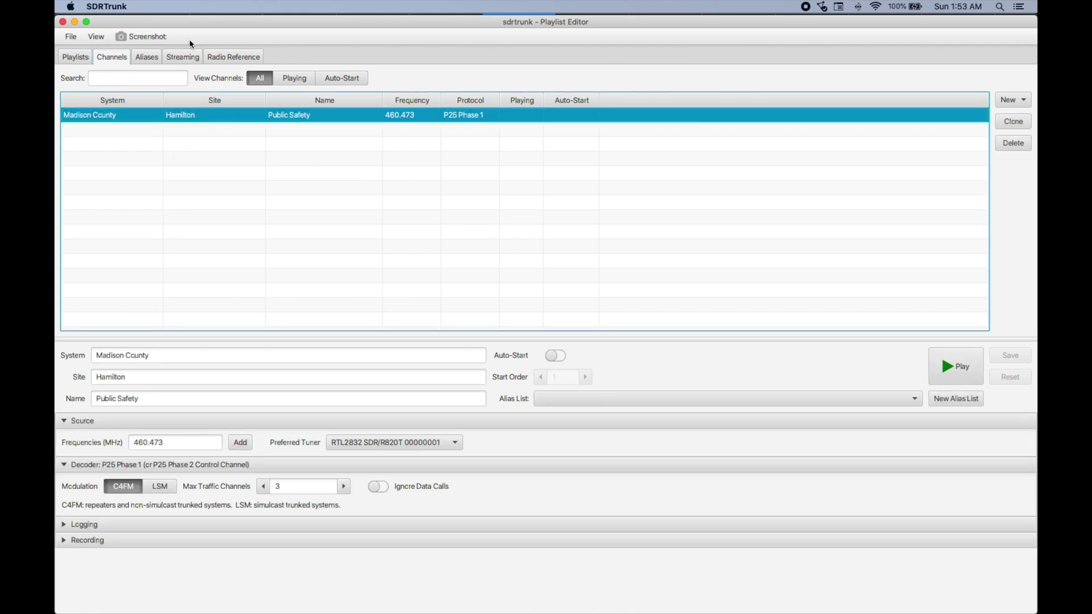
Switch the Playlist Editor to the Radio Reference tab.
left_click(227, 57)
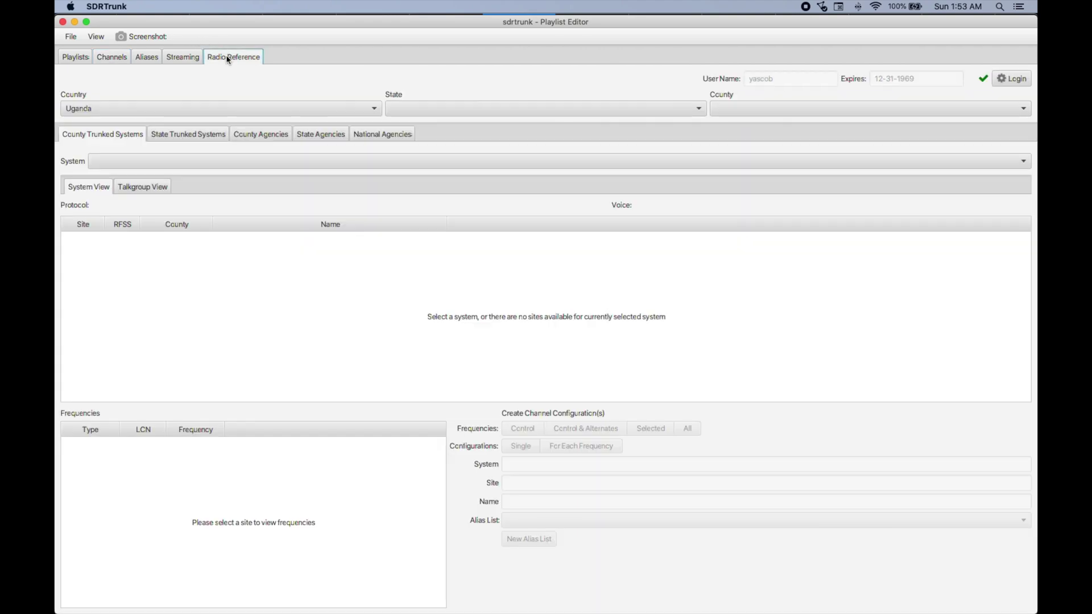